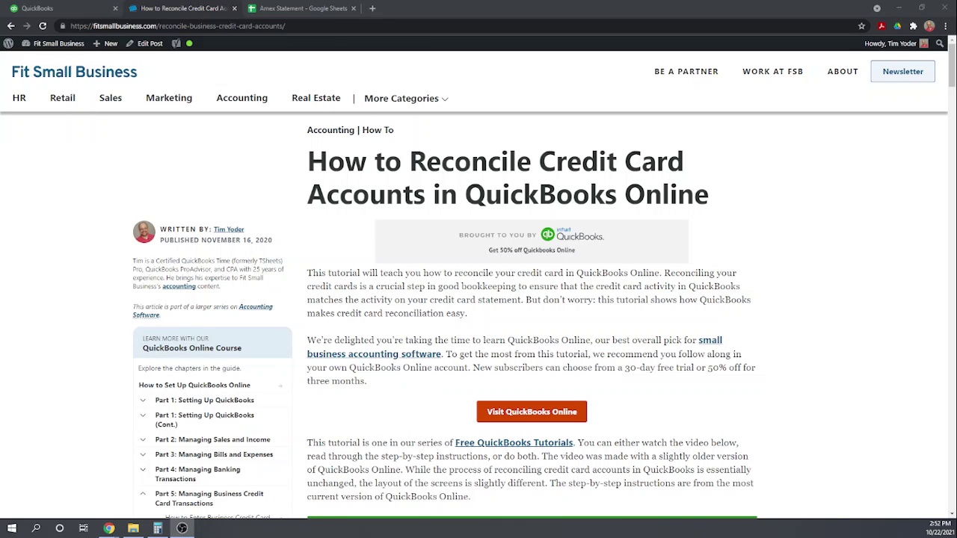
Switch to QuickBooks and open the Reconcile tool
left_click(101, 10)
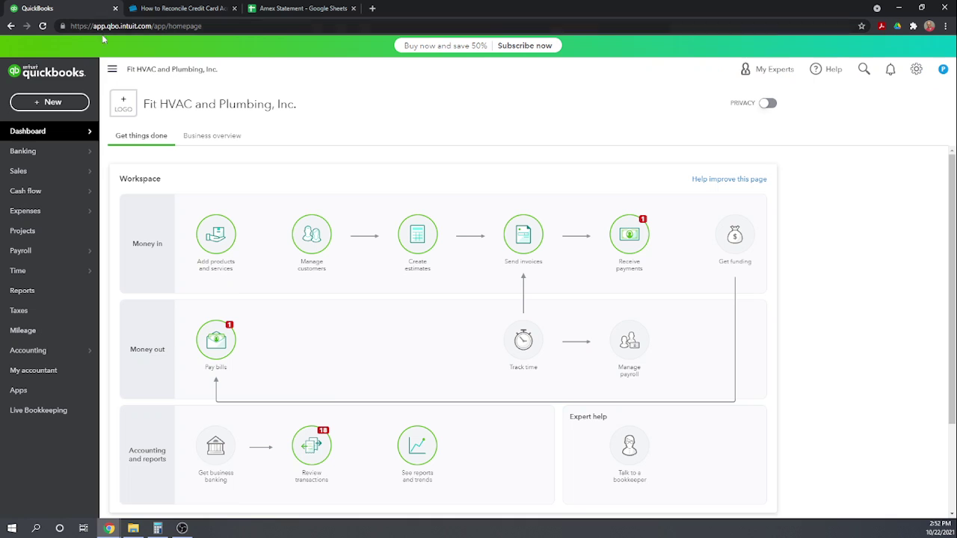
left_click(916, 71)
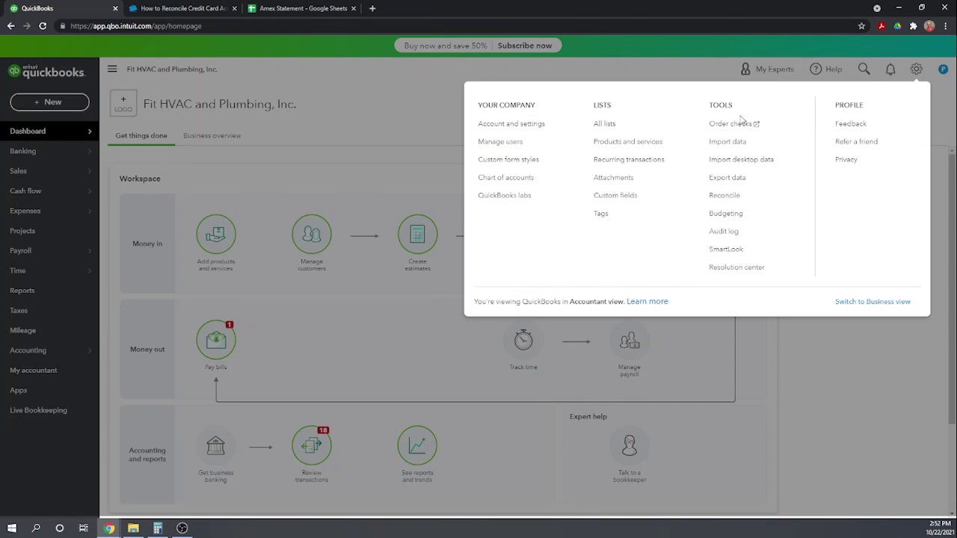
left_click(724, 195)
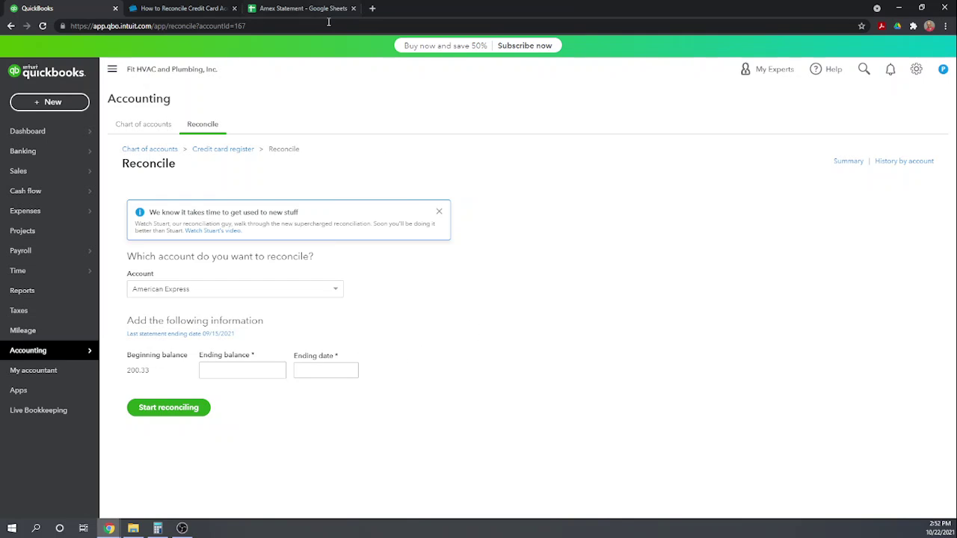
Review the Amex Statement sheet and set the American Express reconciliation's ending date in QuickBooks to 10/15/2021
left_click(306, 9)
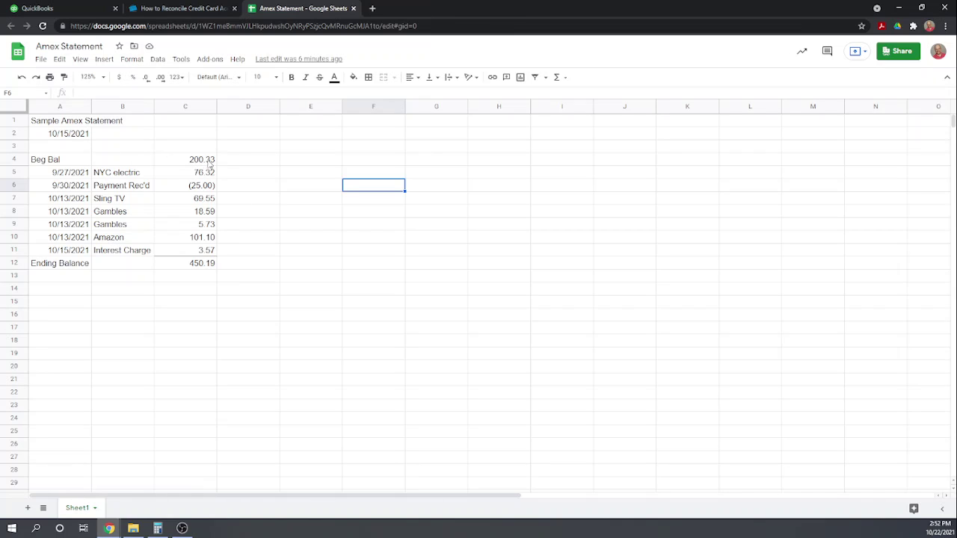
left_click(67, 8)
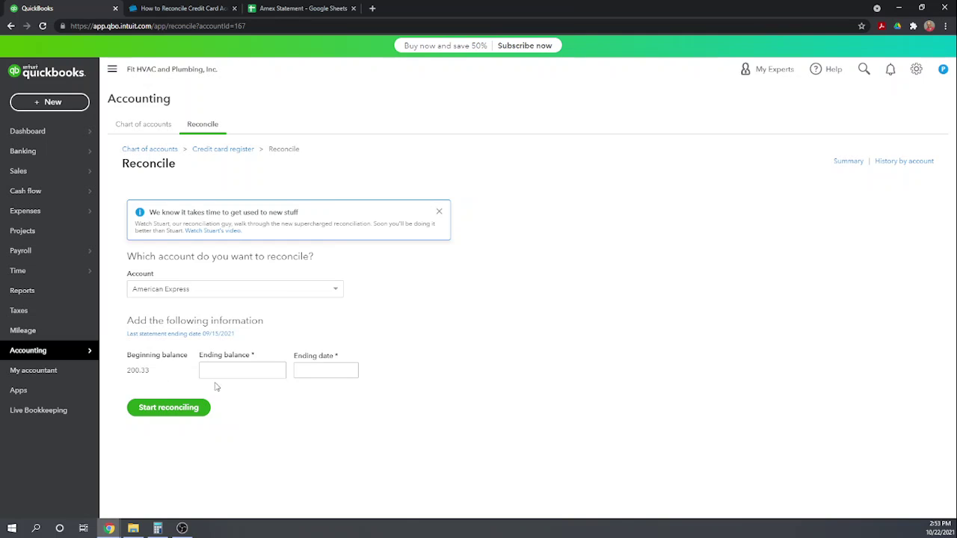
left_click(324, 370)
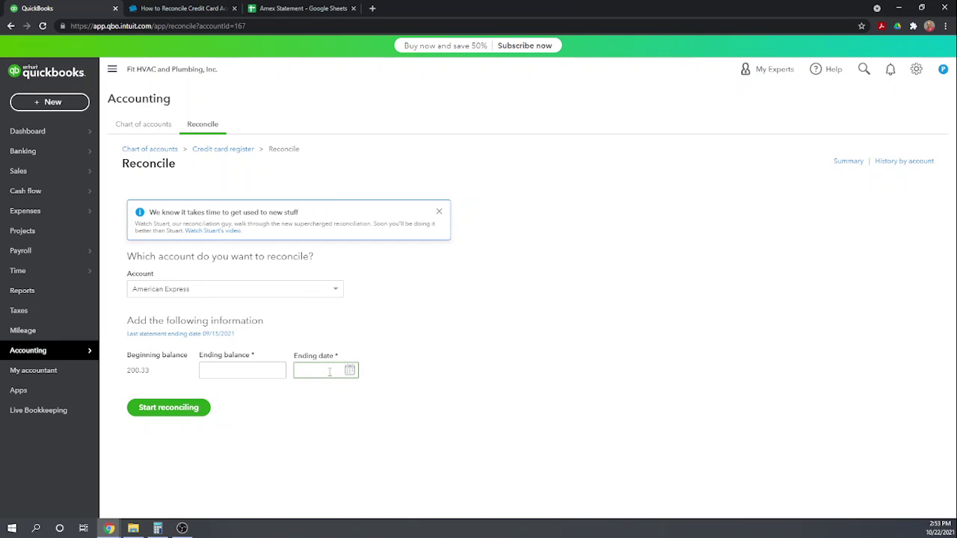
type("10/15/2021")
Look up the ending balance in the Amex Statement sheet and enter 450.19 as the reconciliation's ending balance
left_click(279, 364)
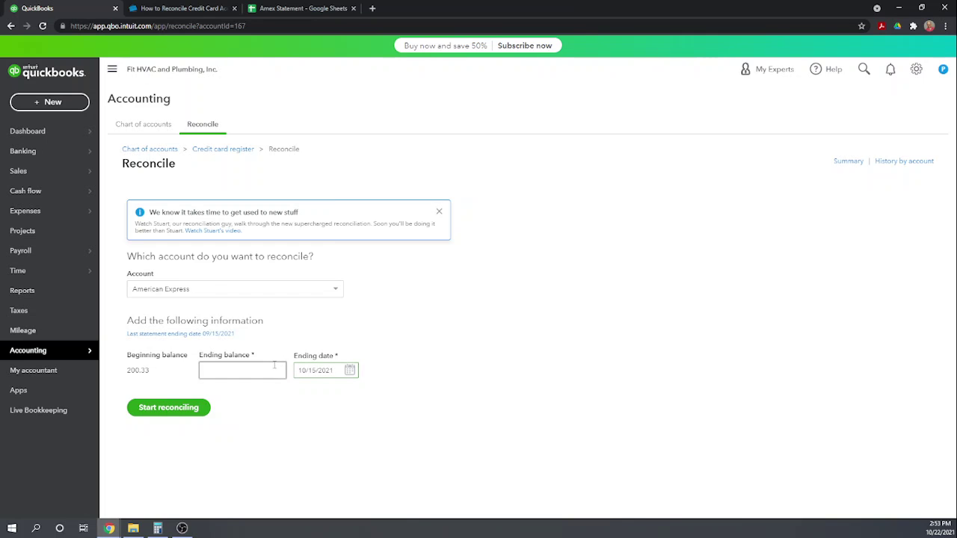
left_click(302, 8)
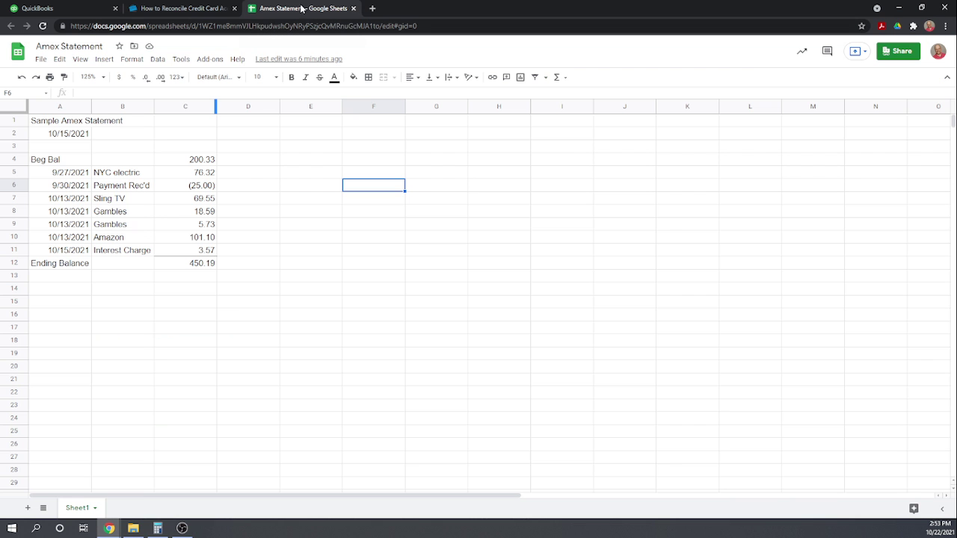
left_click(101, 10)
type("4")
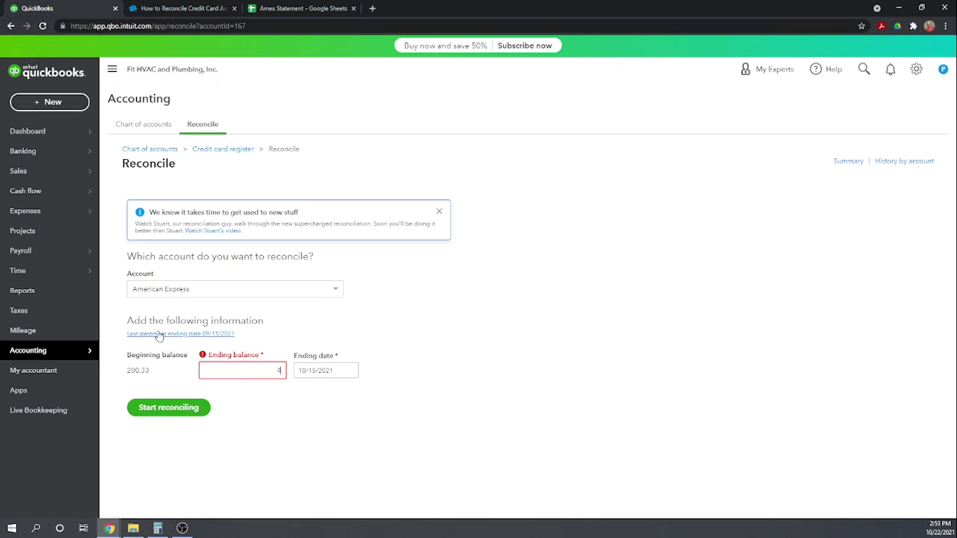
type("50.19")
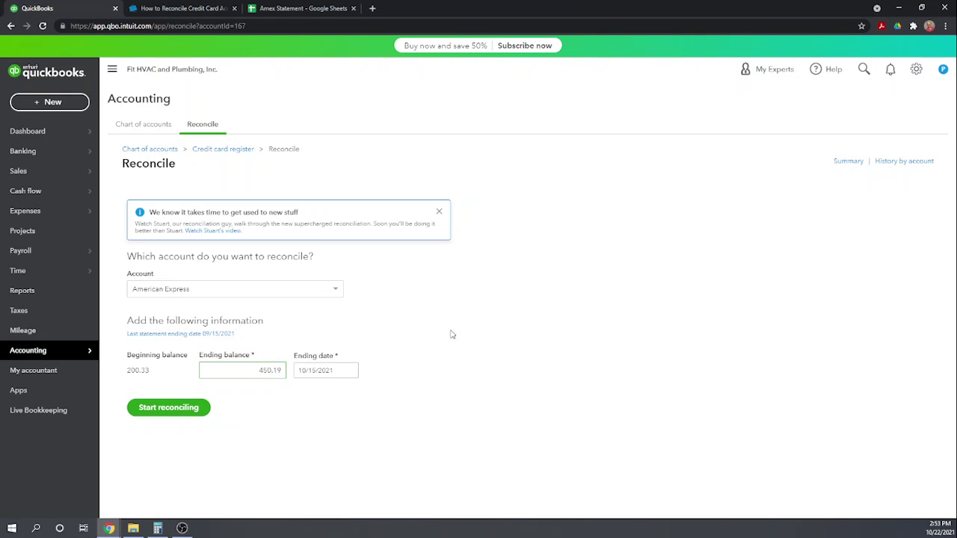
left_click(455, 327)
Start reconciling the American Express account and dismiss the pop-up tips
left_click(181, 410)
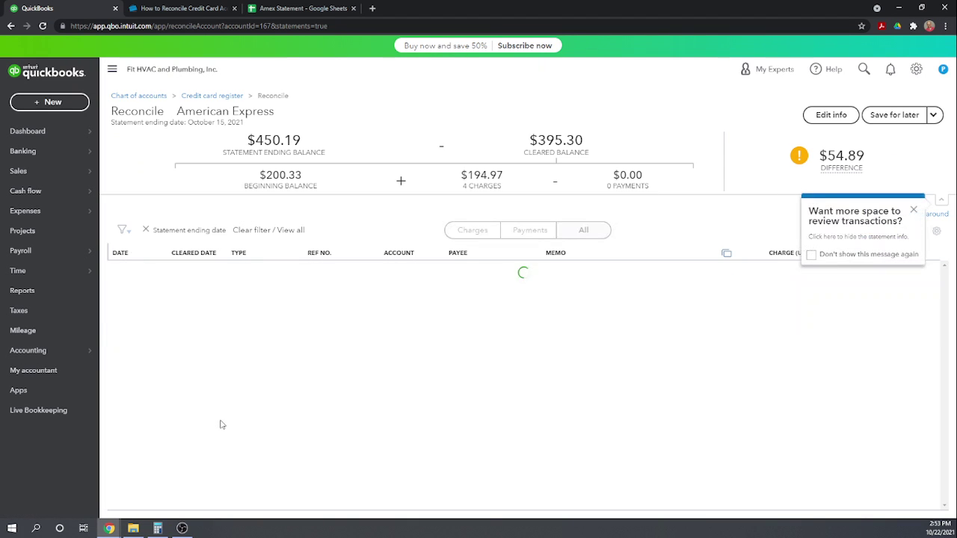
left_click(914, 212)
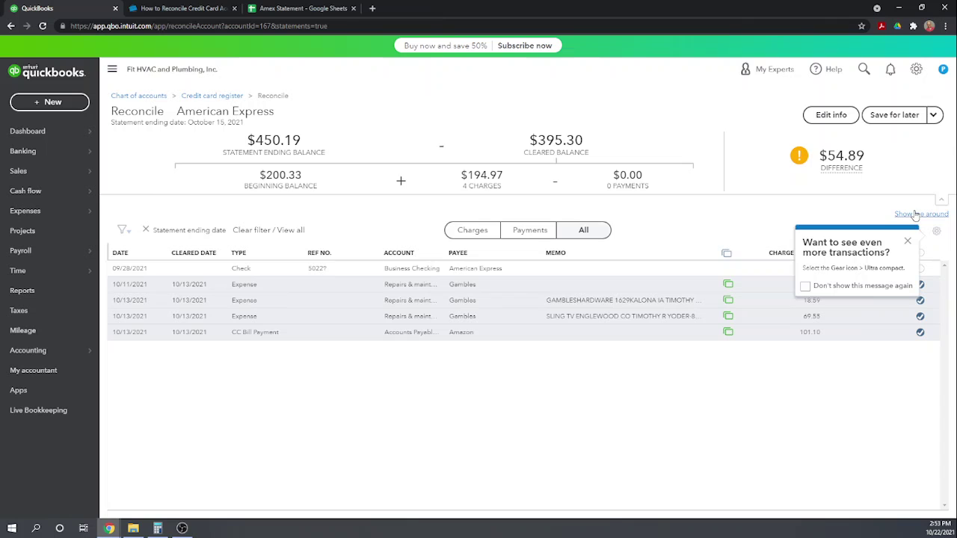
left_click(907, 243)
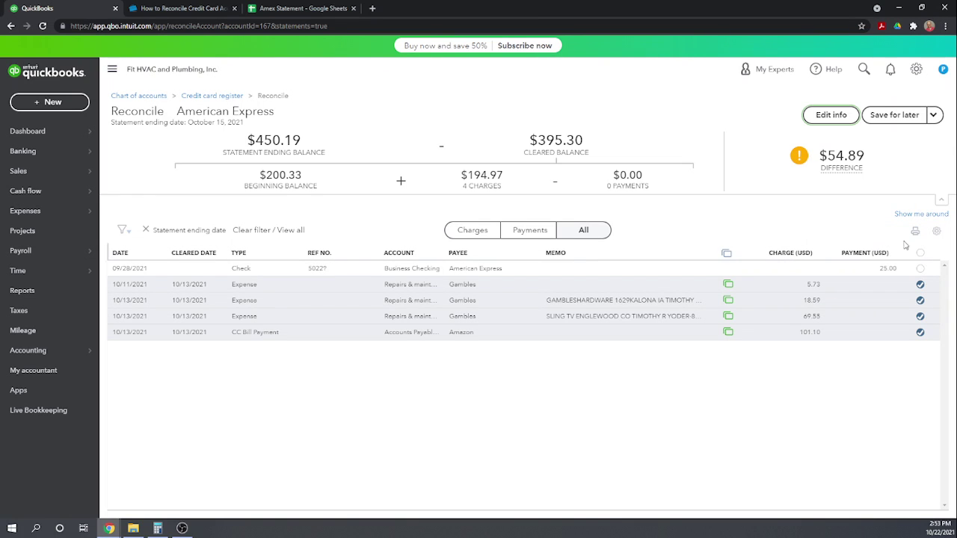
Review the Amex Statement sheet, then unmark all four preselected charges in the QuickBooks reconciliation list
mouse_move(802, 148)
left_click(283, 8)
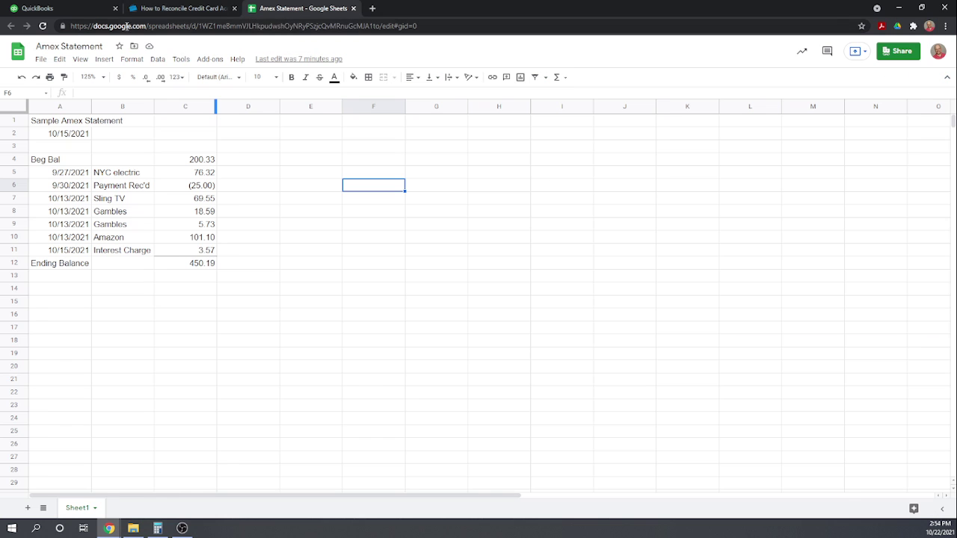
left_click(71, 9)
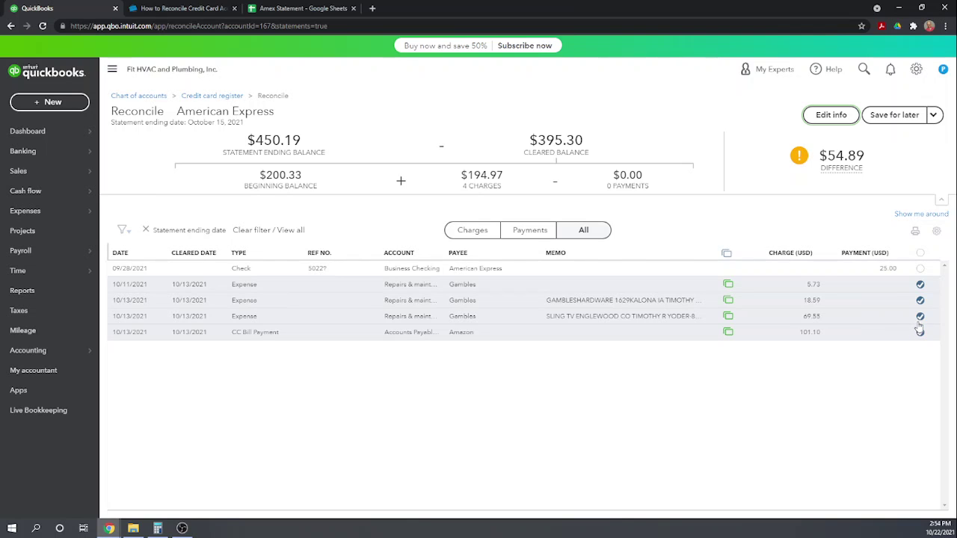
left_click(920, 285)
left_click(920, 316)
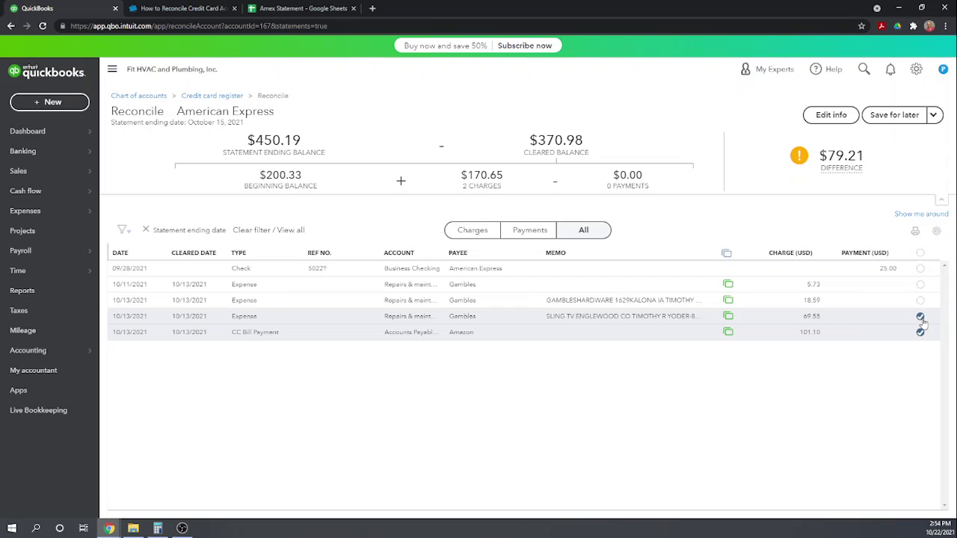
left_click(922, 332)
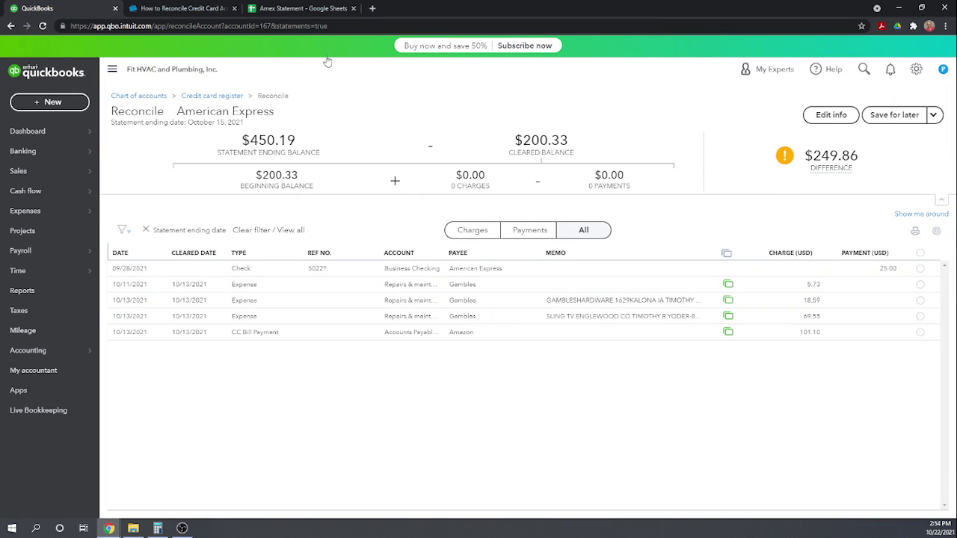
Flag the 5.73 Gambles charge with 1 in cell D9 of the Amex Statement sheet and mark it cleared in QuickBooks
left_click(296, 9)
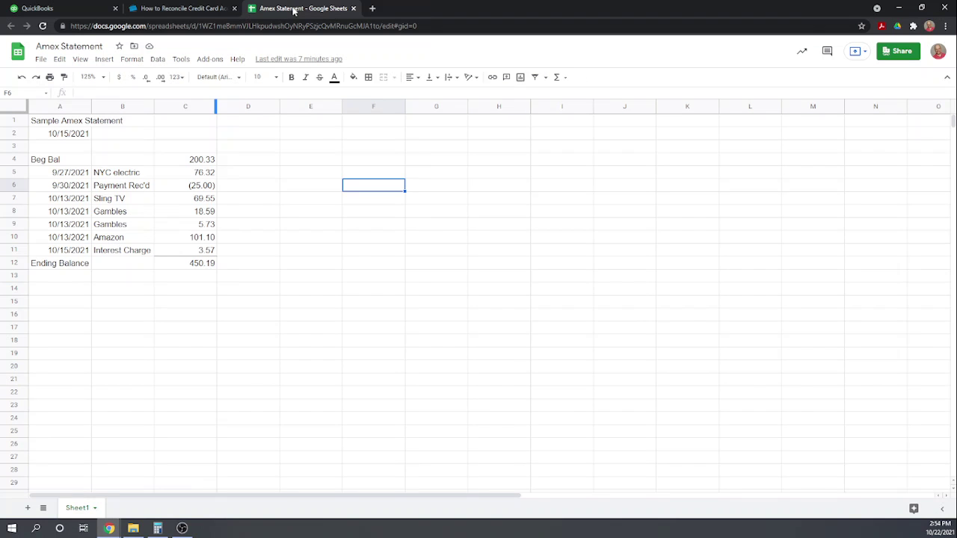
left_click(245, 226)
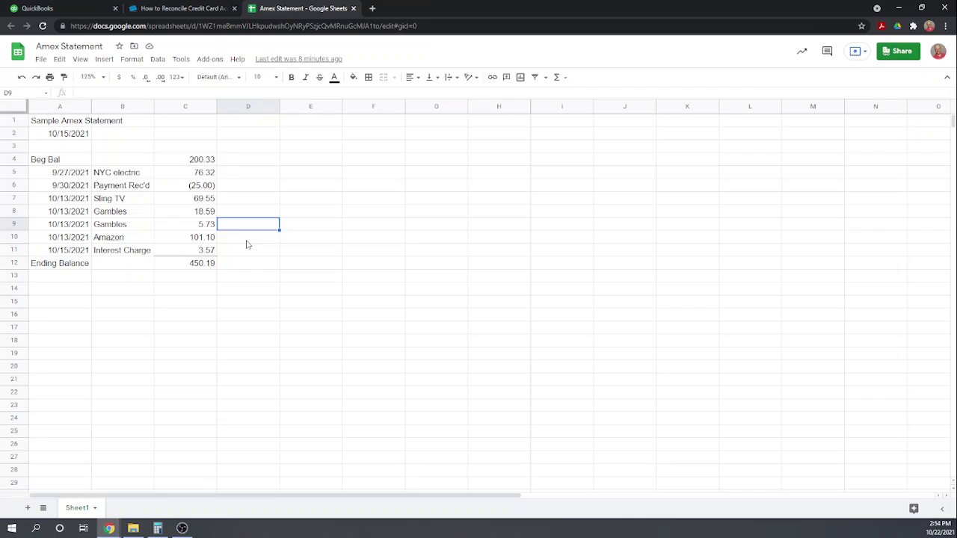
type("1")
key("Return")
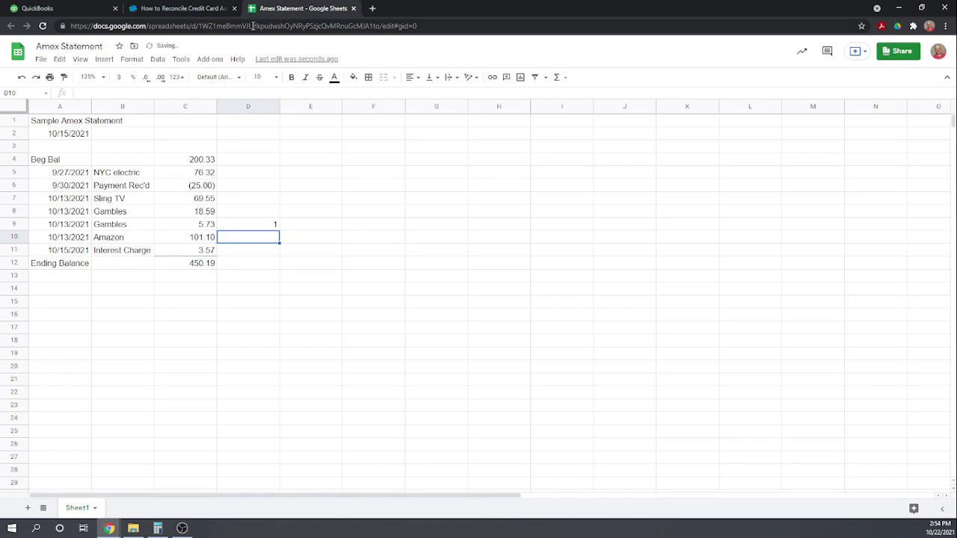
left_click(68, 8)
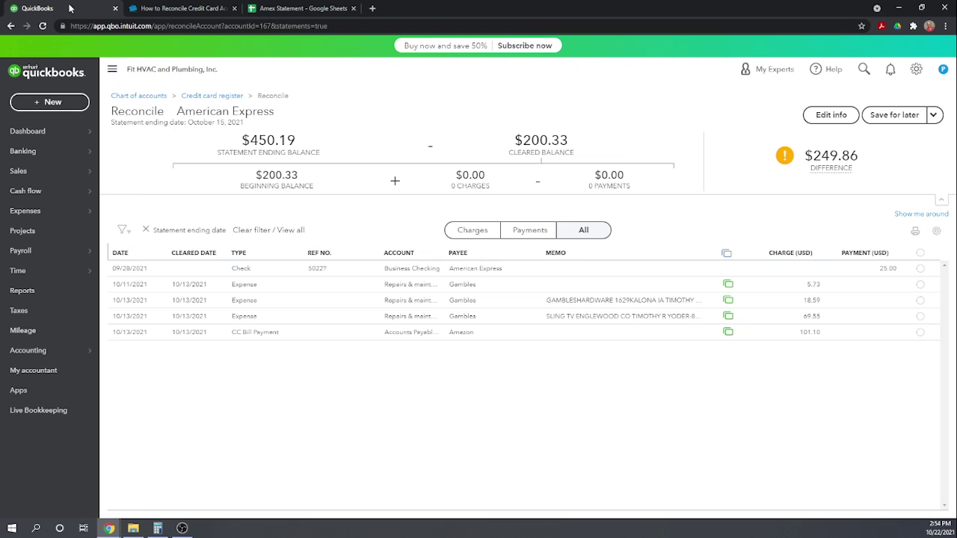
left_click(920, 285)
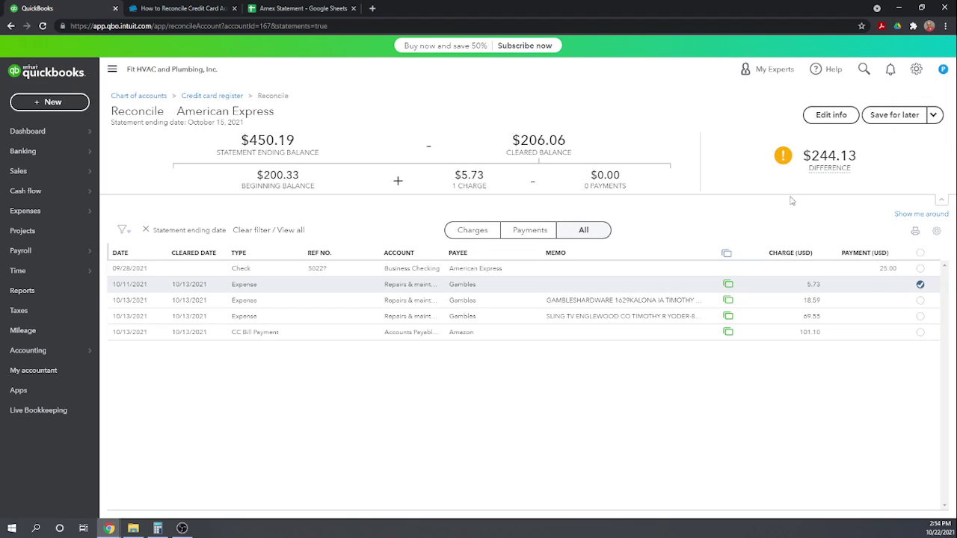
Flag the 18.59 Gambles charge with 1 in cell D8 of the Amex Statement sheet and mark it cleared in QuickBooks
left_click(281, 10)
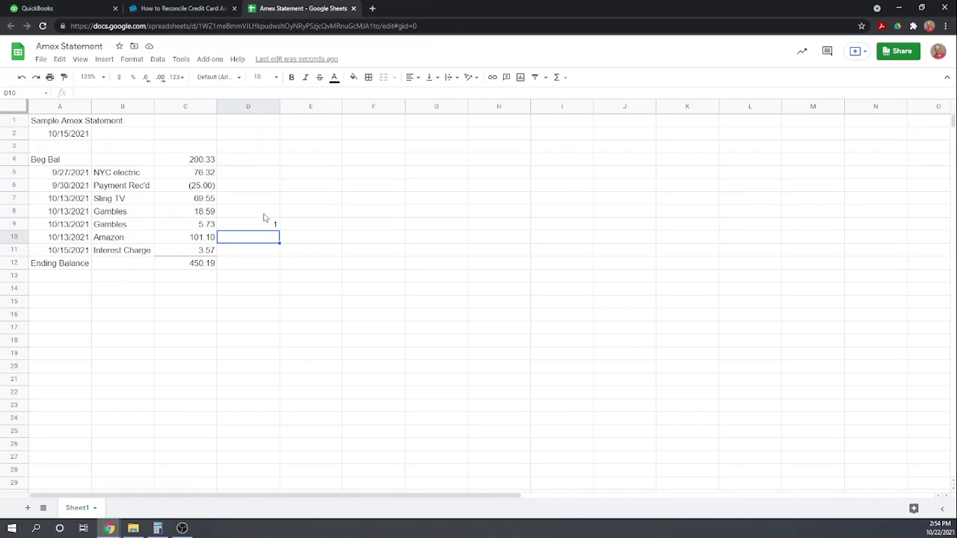
left_click(264, 214)
type("1")
key("Return")
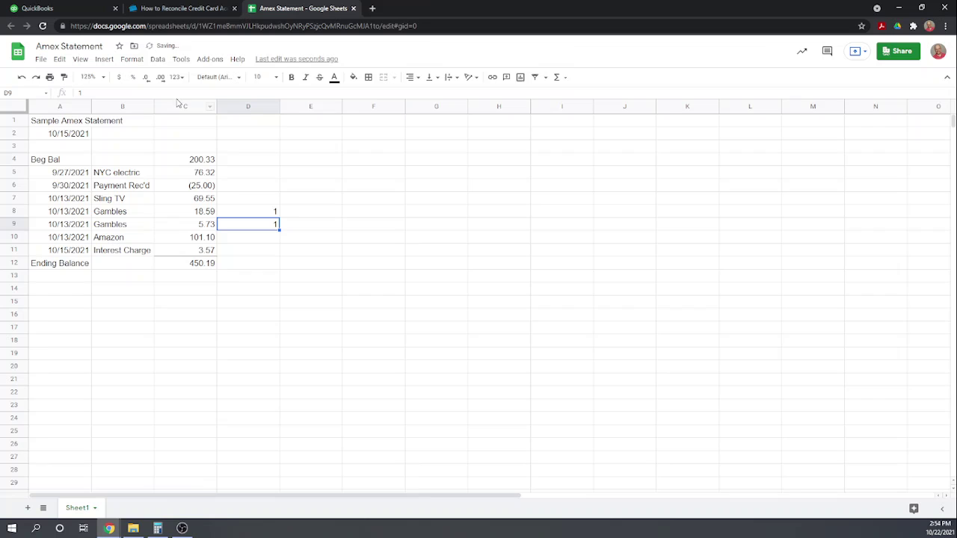
left_click(67, 9)
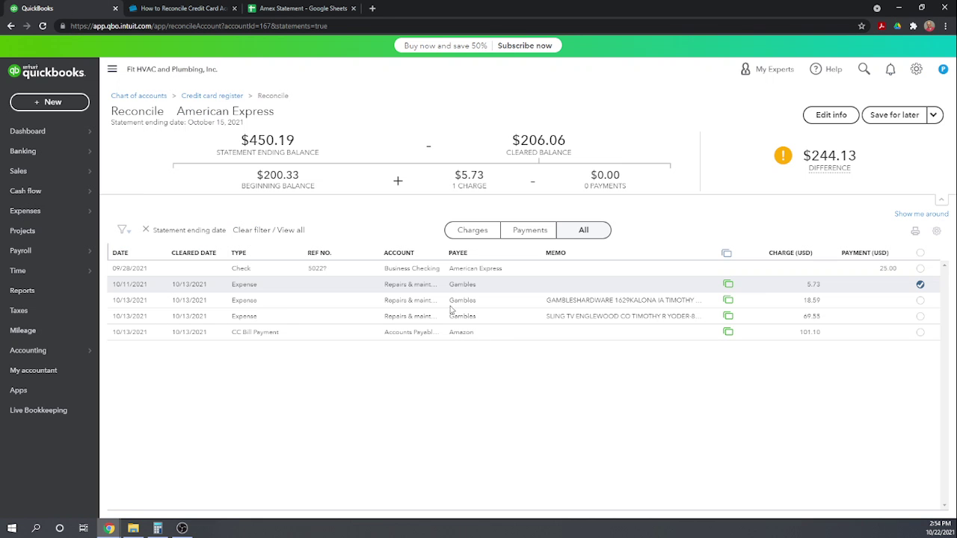
left_click(919, 301)
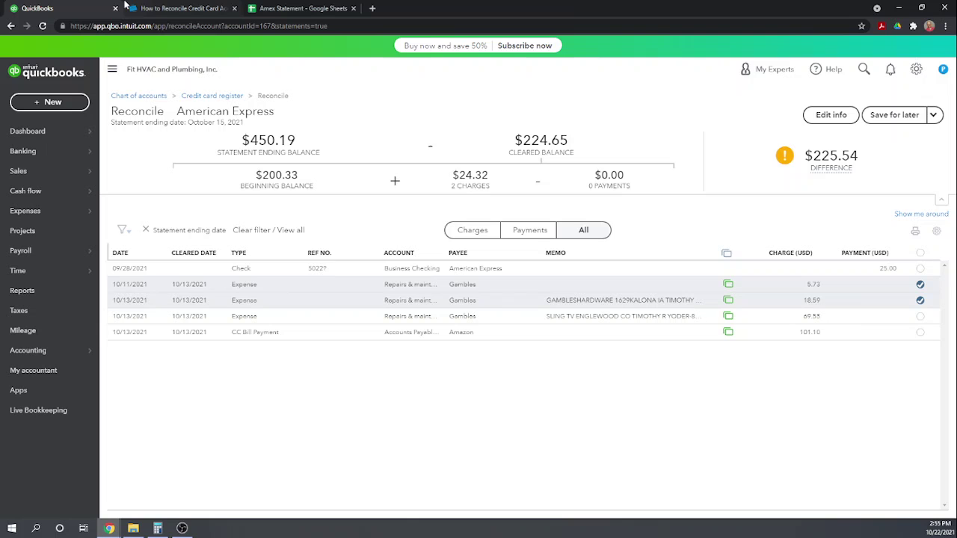
Flag the 69.55 Sling TV charge with 1 in cell D7 of the Amex Statement sheet and mark it cleared in QuickBooks
left_click(304, 9)
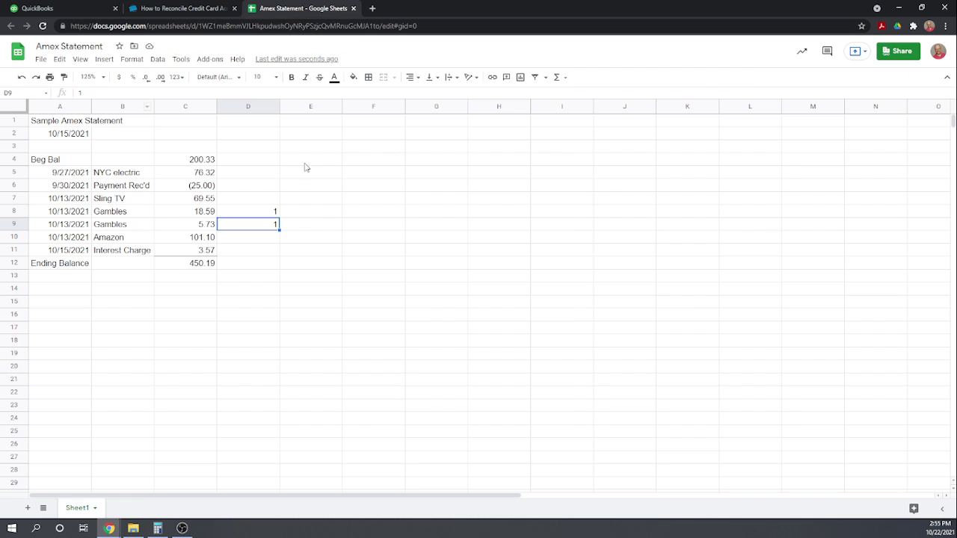
left_click(272, 200)
type("1")
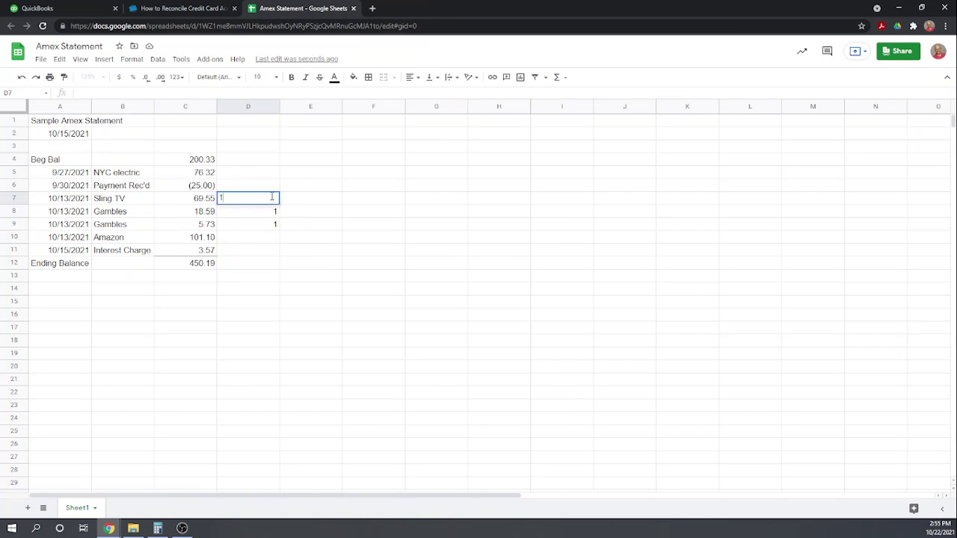
key("Return")
left_click(83, 15)
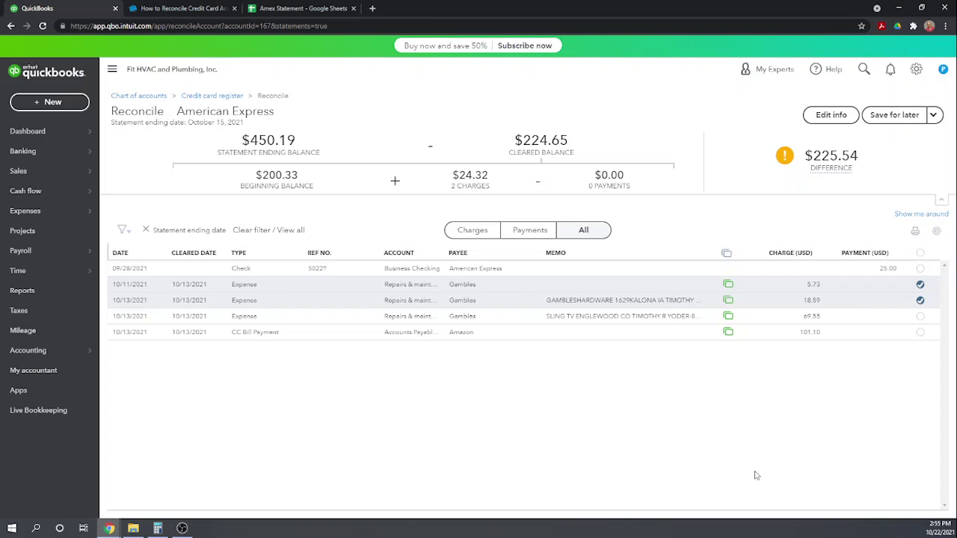
left_click(919, 317)
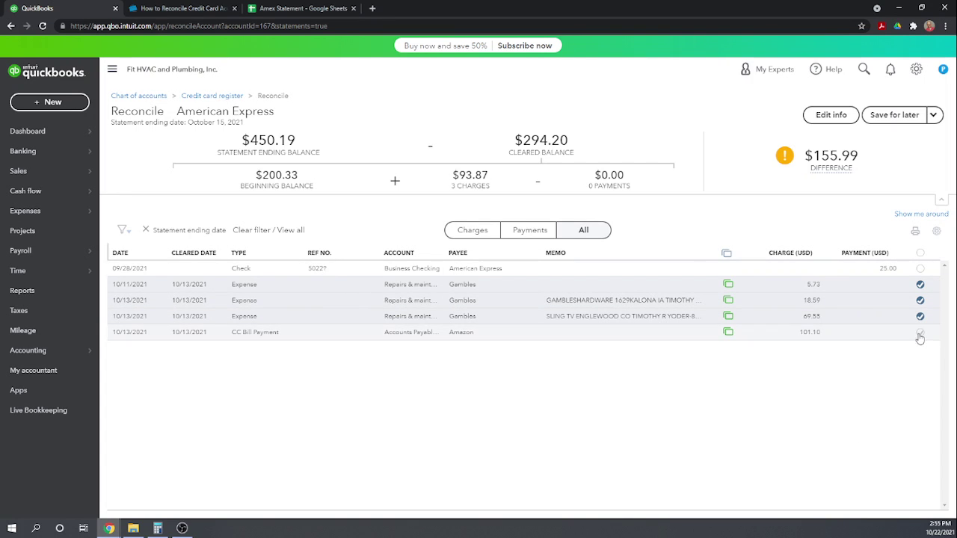
Mark the 101.10 Amazon bill payment cleared in QuickBooks and flag it with 1 in cell D10 of the Amex Statement sheet
left_click(920, 332)
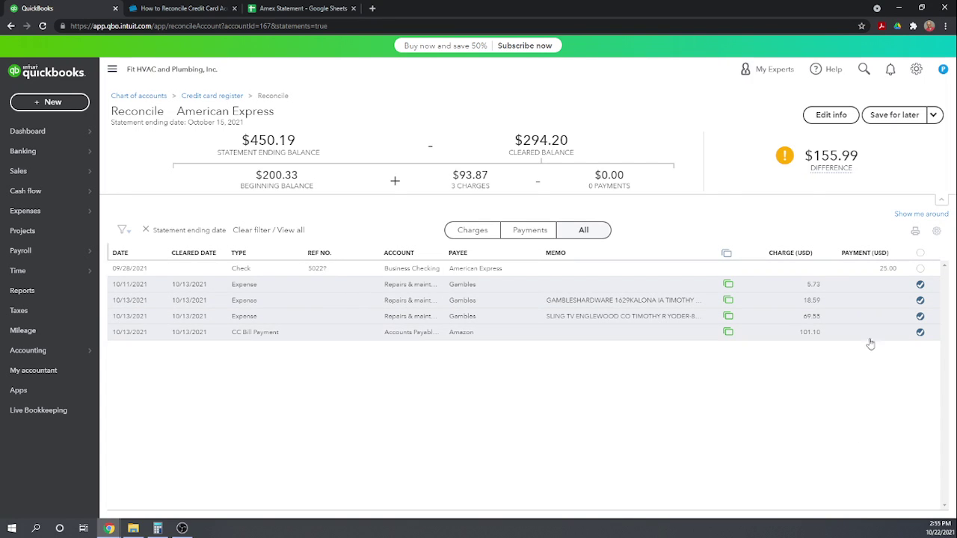
left_click(308, 13)
left_click(275, 240)
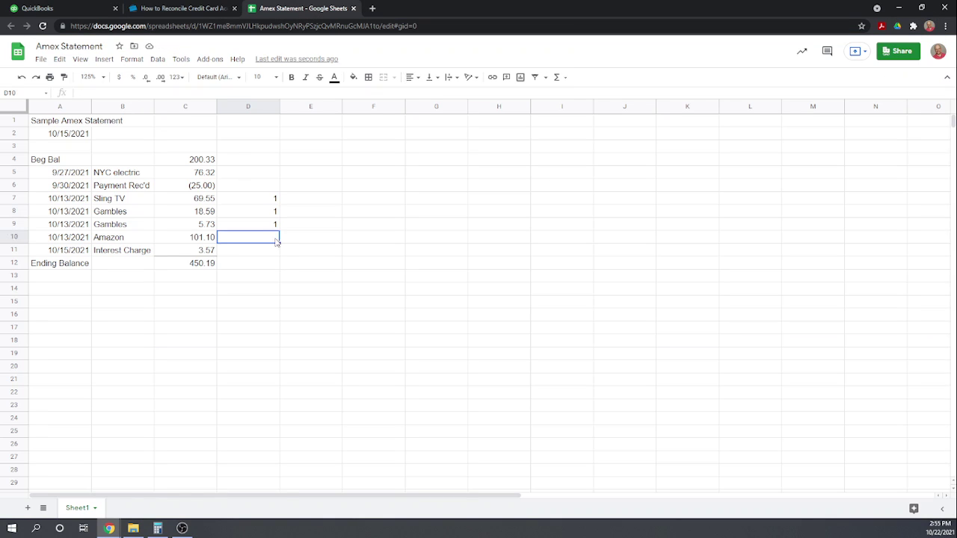
type("1")
key("Return")
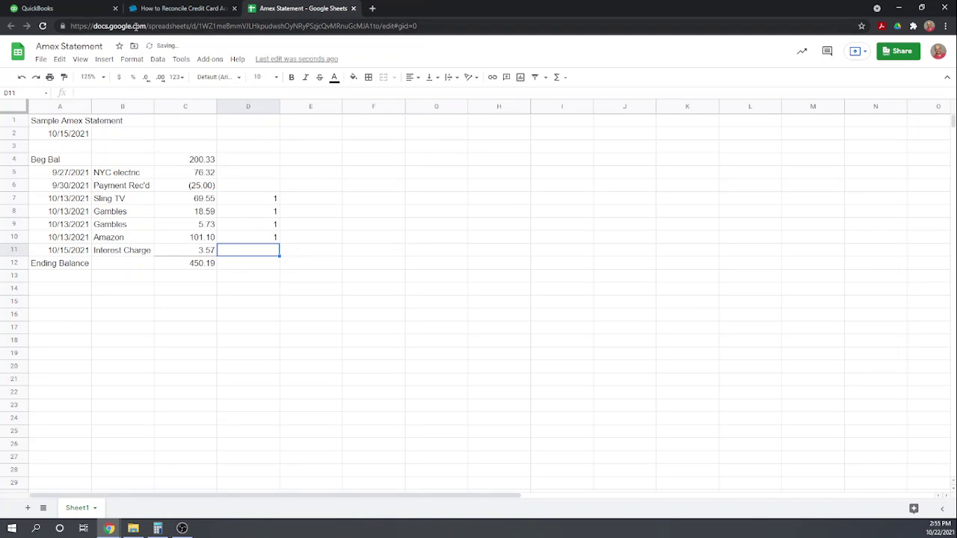
Flag the 25.00 payment with 1 in cell D6 of the Amex Statement sheet and mark the matching American Express check cleared in QuickBooks
left_click(71, 13)
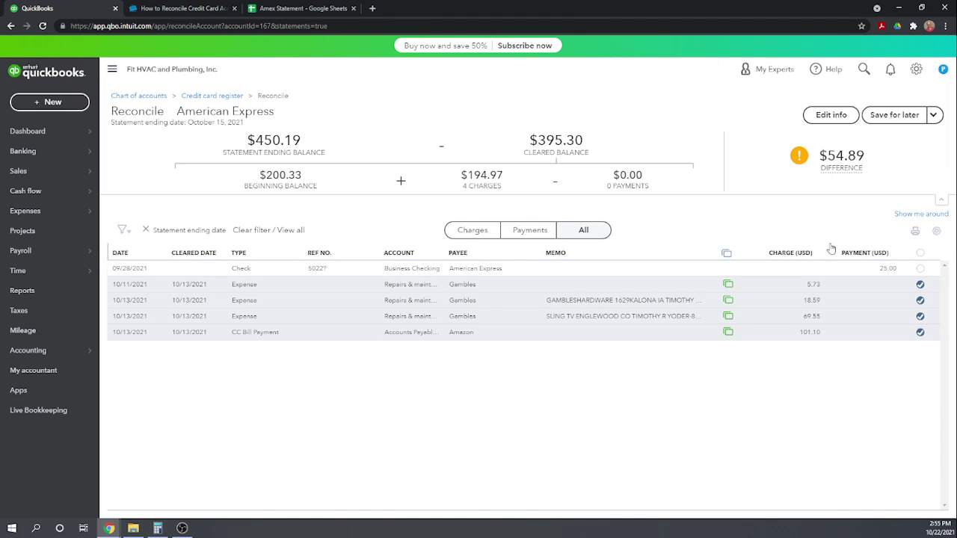
left_click(303, 9)
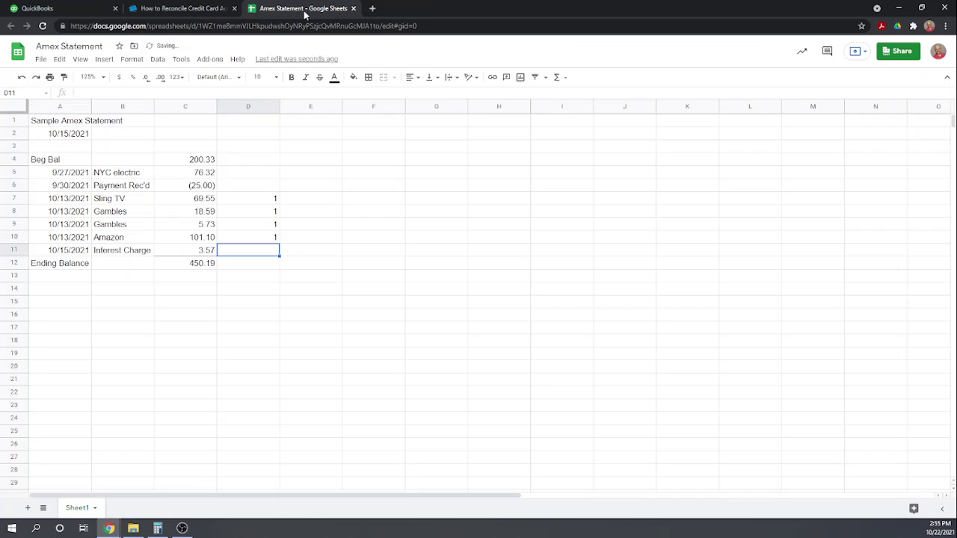
left_click(251, 188)
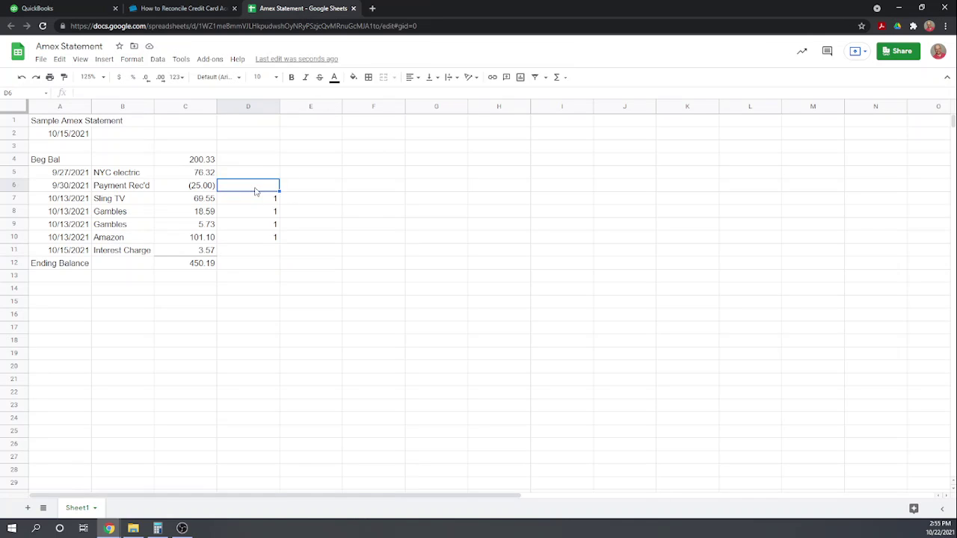
type("1")
key("Return")
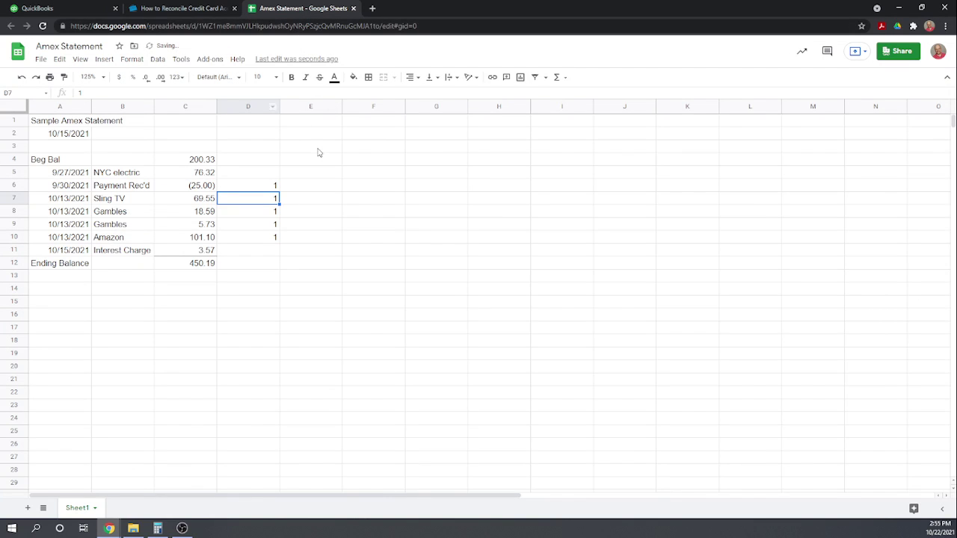
left_click(76, 9)
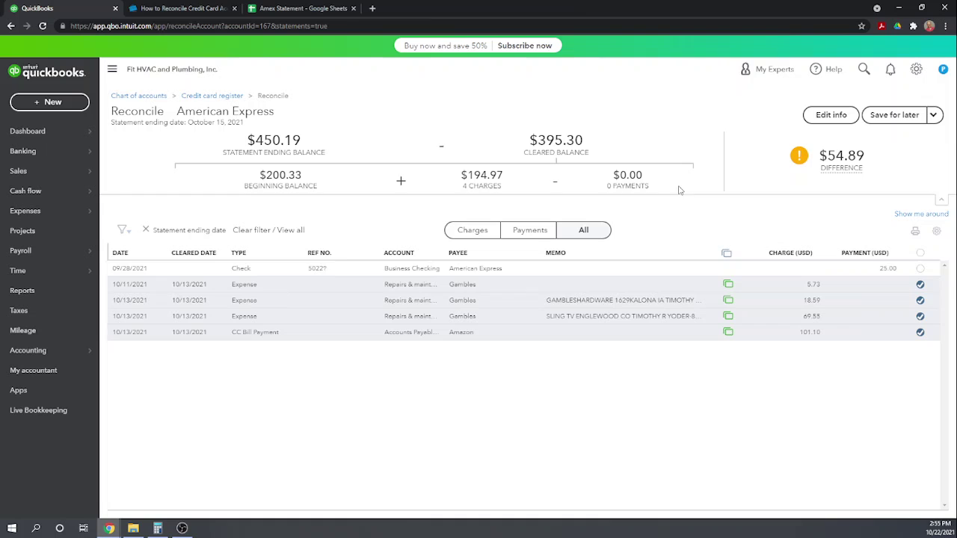
left_click(920, 271)
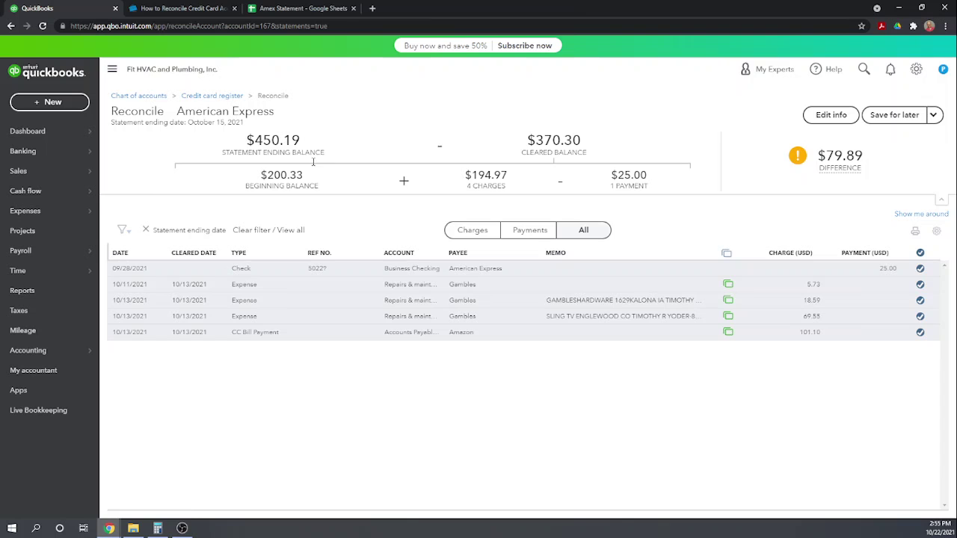
Find the unmatched NYC electric charge on the statement, then start a QuickBooks expense in a new browser tab with payee NYC Electric Co
mouse_move(854, 163)
left_click(317, 10)
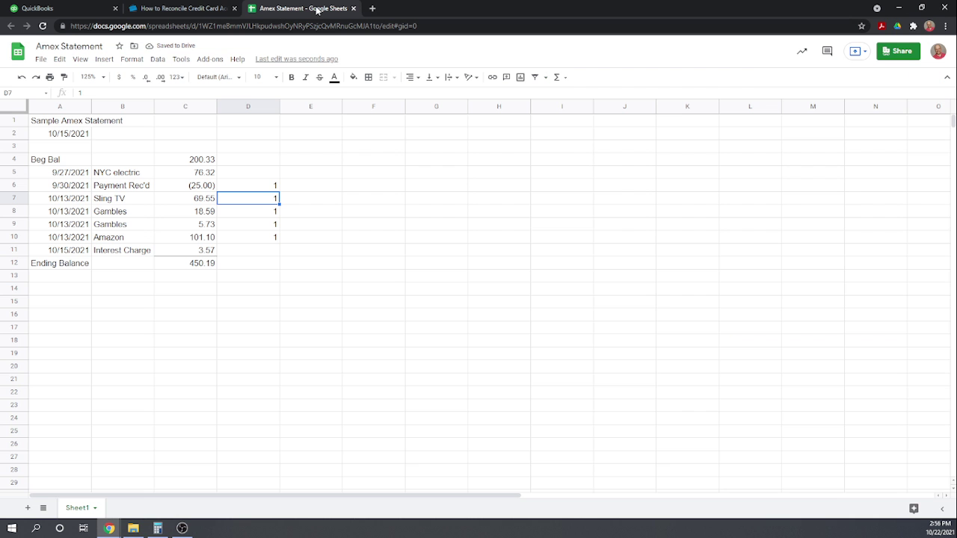
left_click(249, 175)
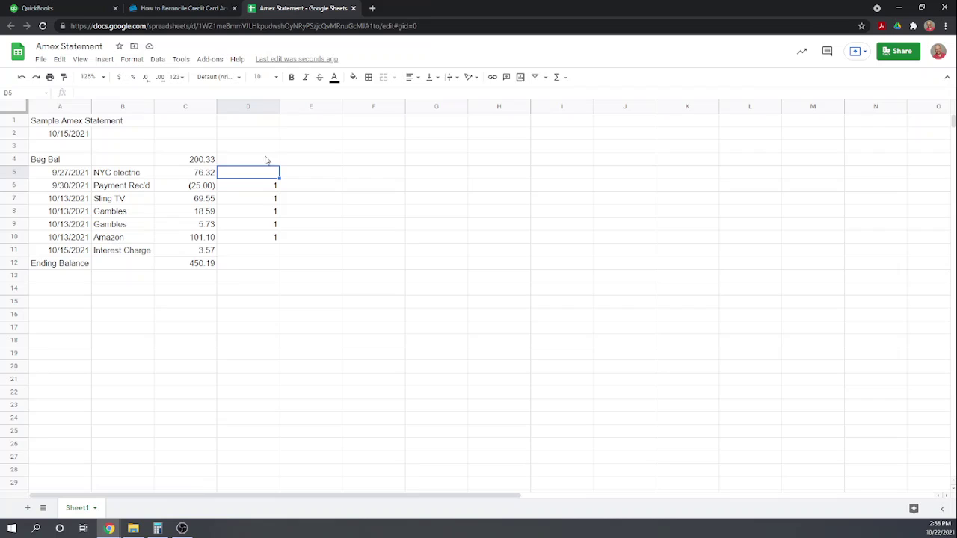
left_click(85, 10)
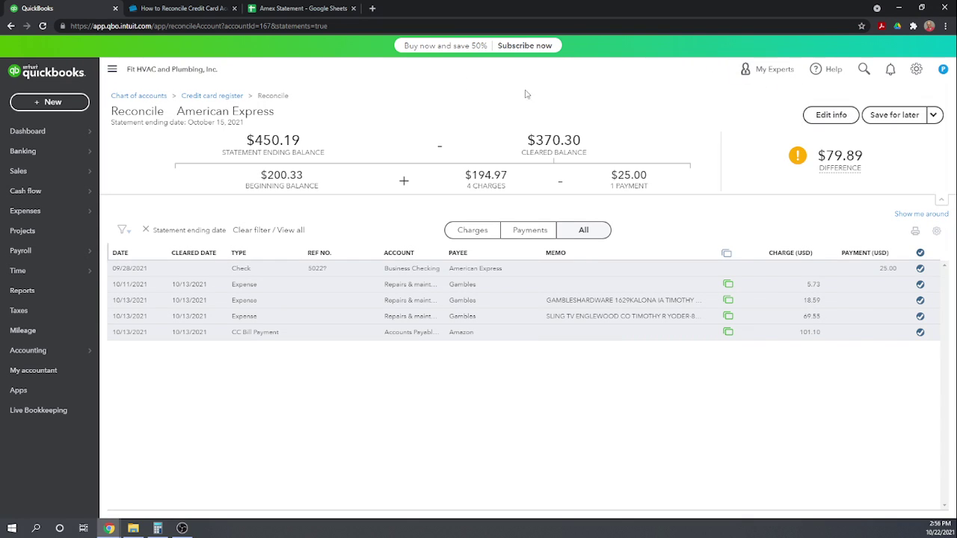
left_click(50, 103)
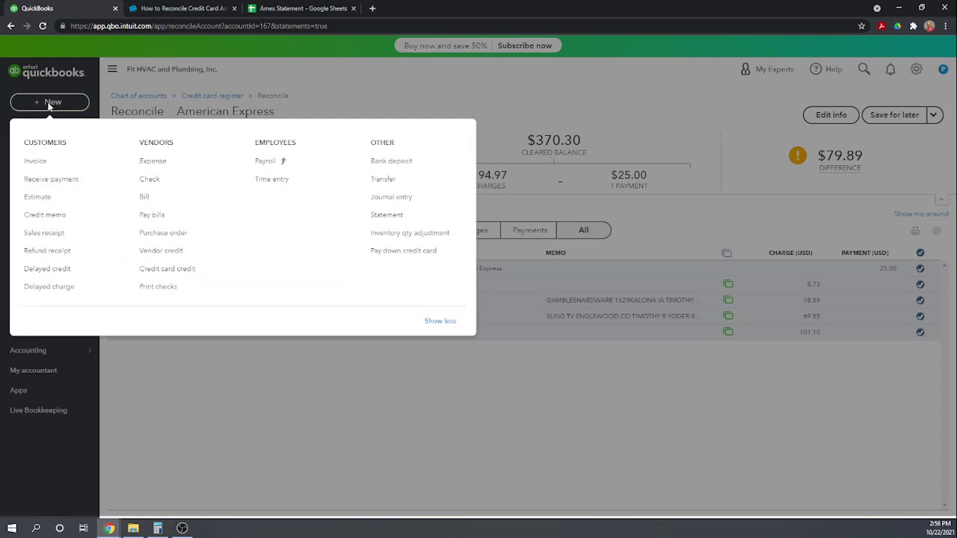
right_click(156, 165)
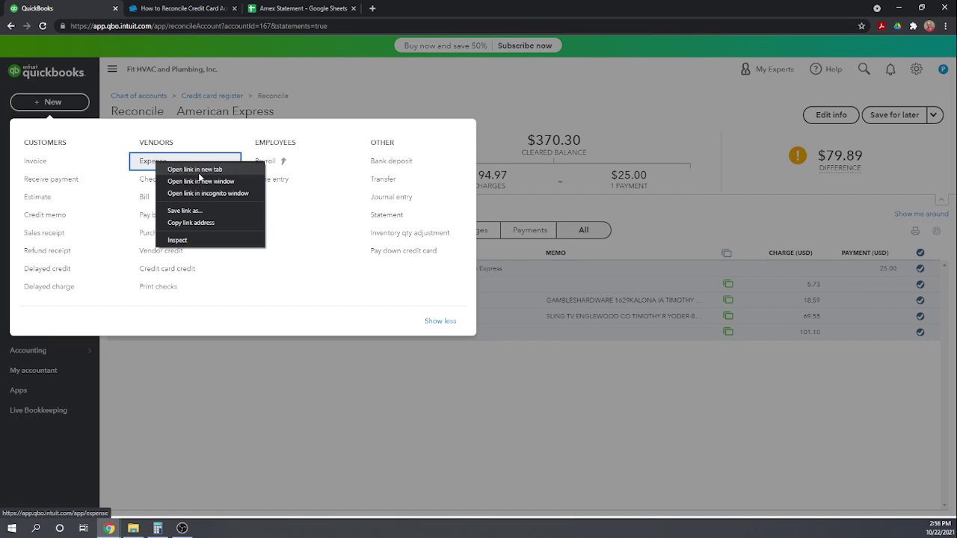
left_click(199, 172)
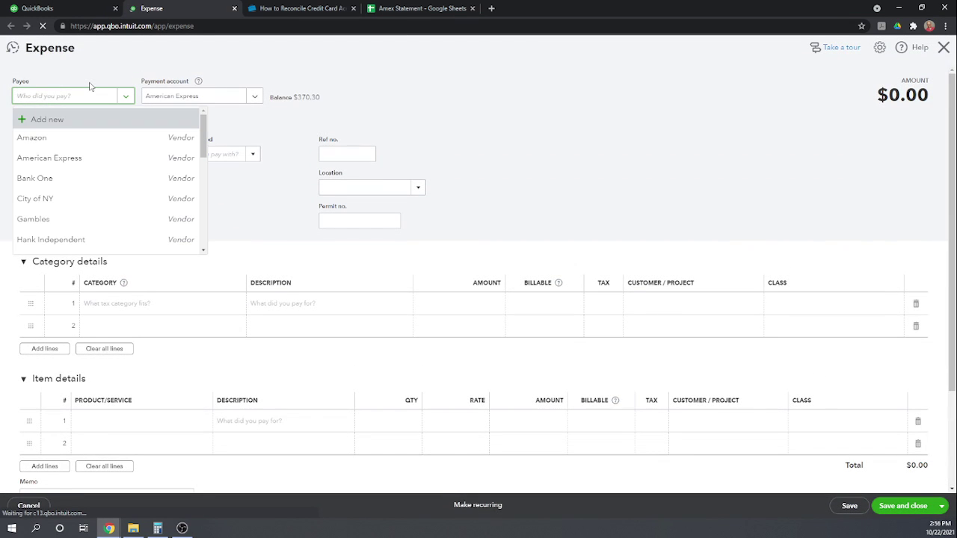
type("Ny")
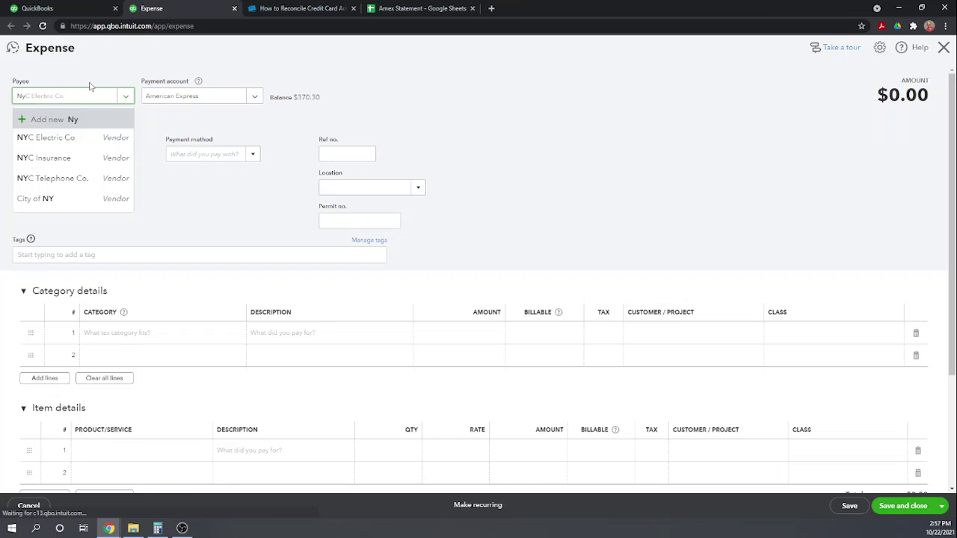
left_click(56, 139)
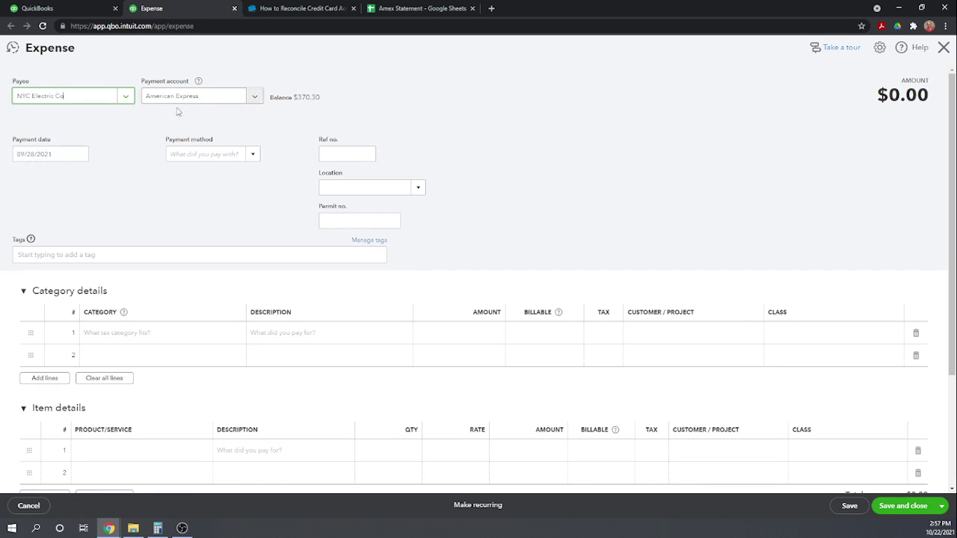
Check the NYC electric charge's date on the Amex Statement sheet and set the expense's payment date to 09/27/2021
left_click(423, 8)
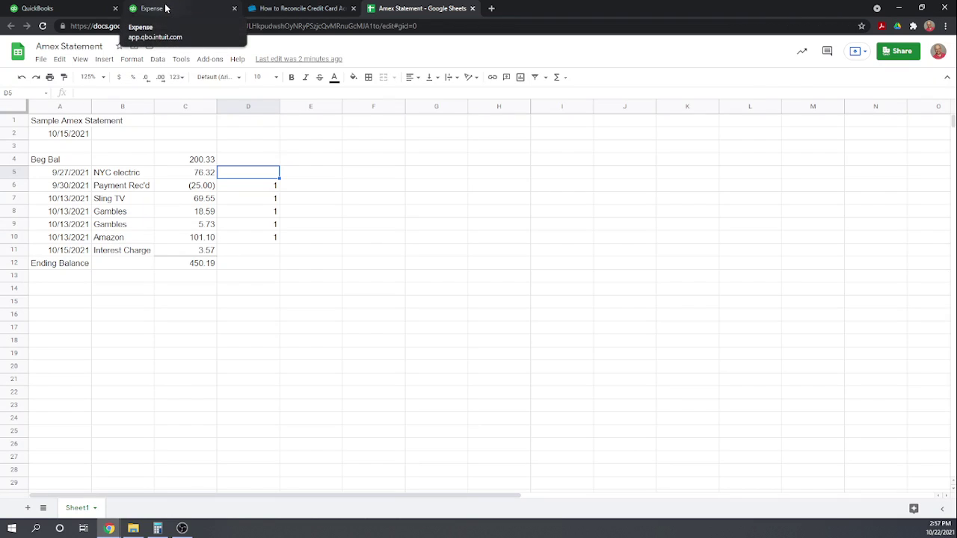
left_click(165, 9)
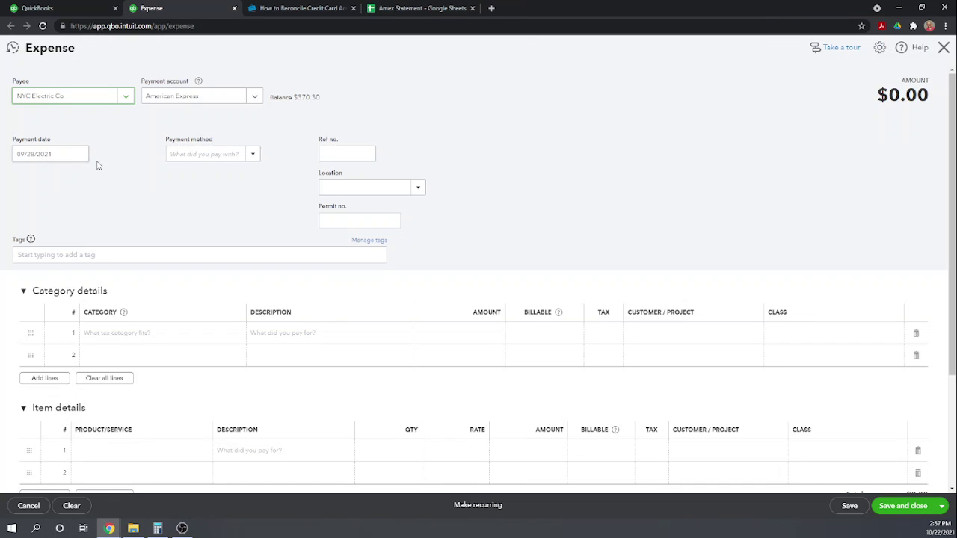
left_click(32, 155)
type("0/2")
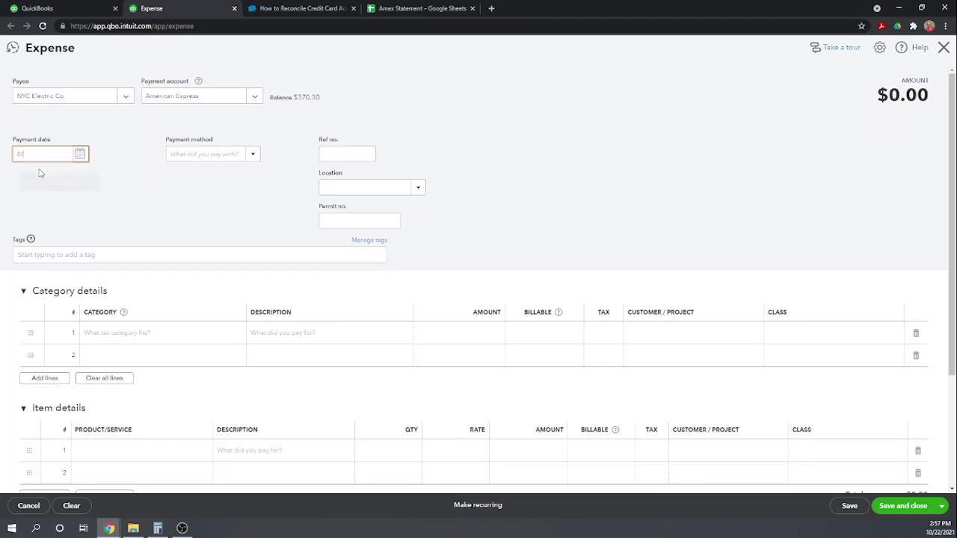
key("BackSpace")
key("Tab")
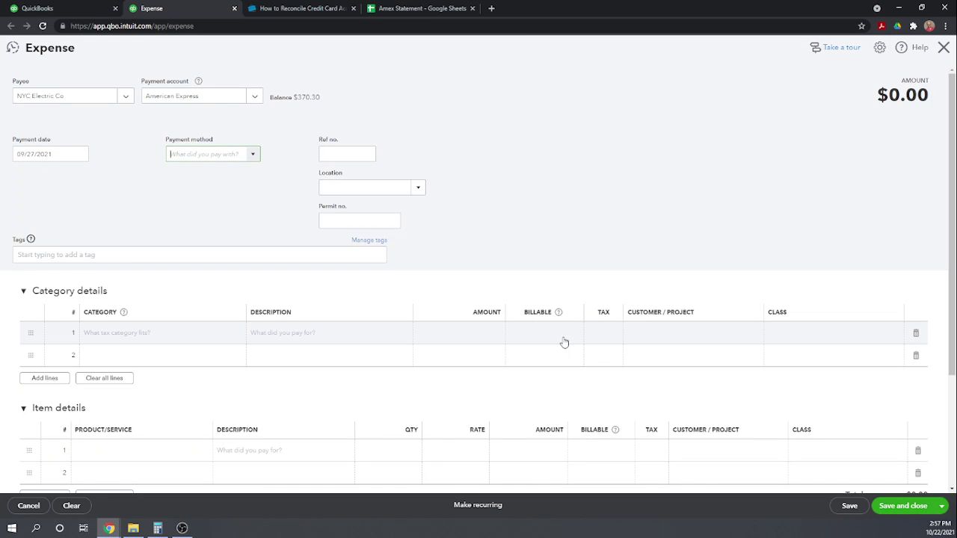
Enter 76.32 as the amount on the expense's first category line and assign it to the Utilities category
left_click(476, 338)
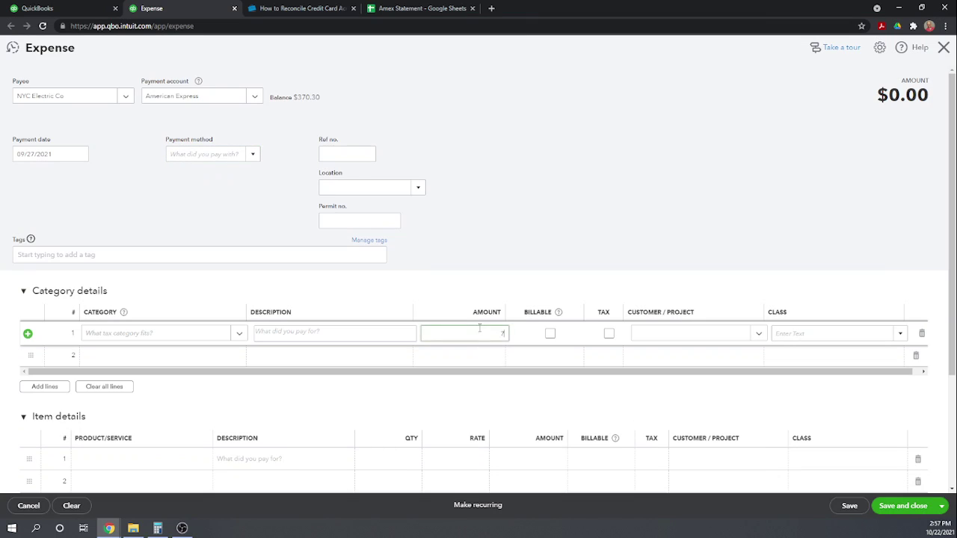
type("76.32")
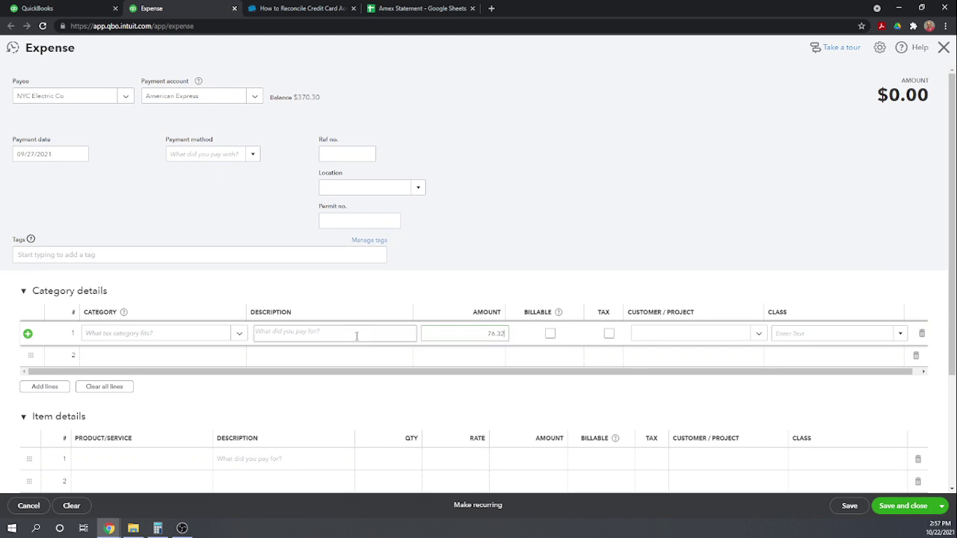
left_click(173, 339)
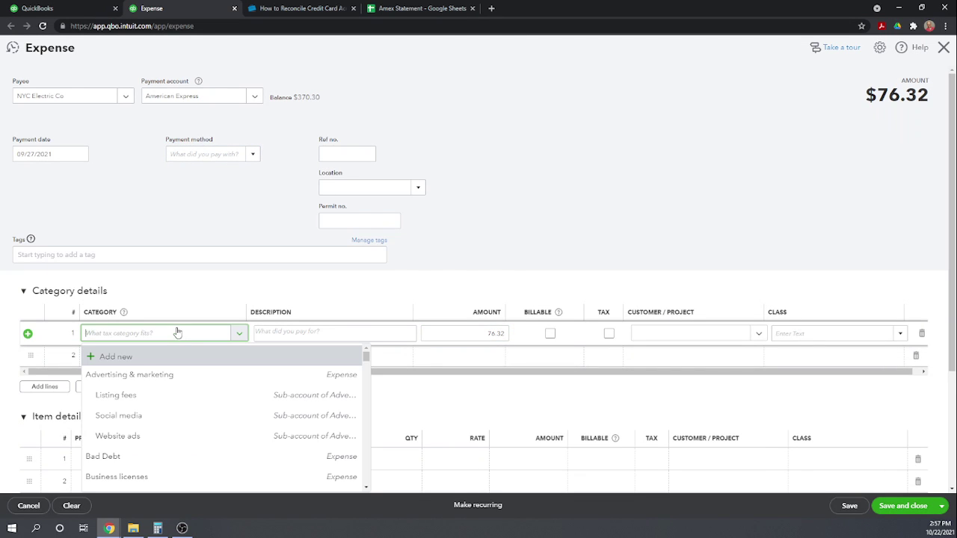
type("ut")
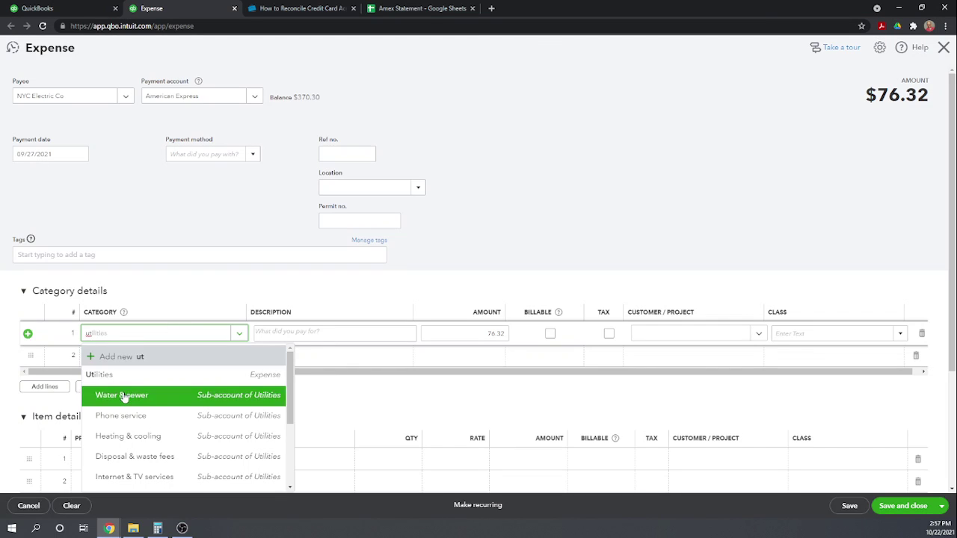
left_click(95, 380)
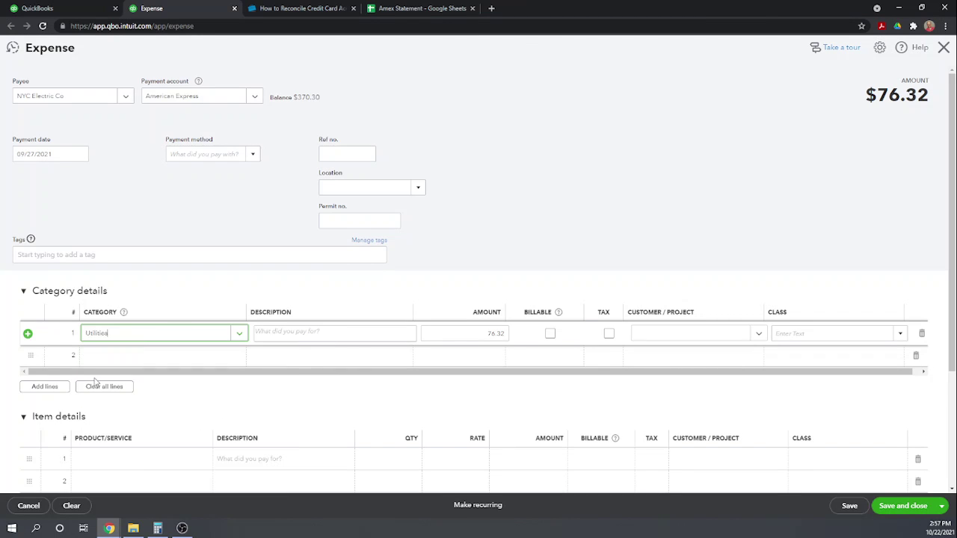
Assign the Administrative class to the Utilities line, then save and close the expense
key("Tab")
key("Tab")
key("Tab")
key("Tab")
key("Tab")
key("Tab")
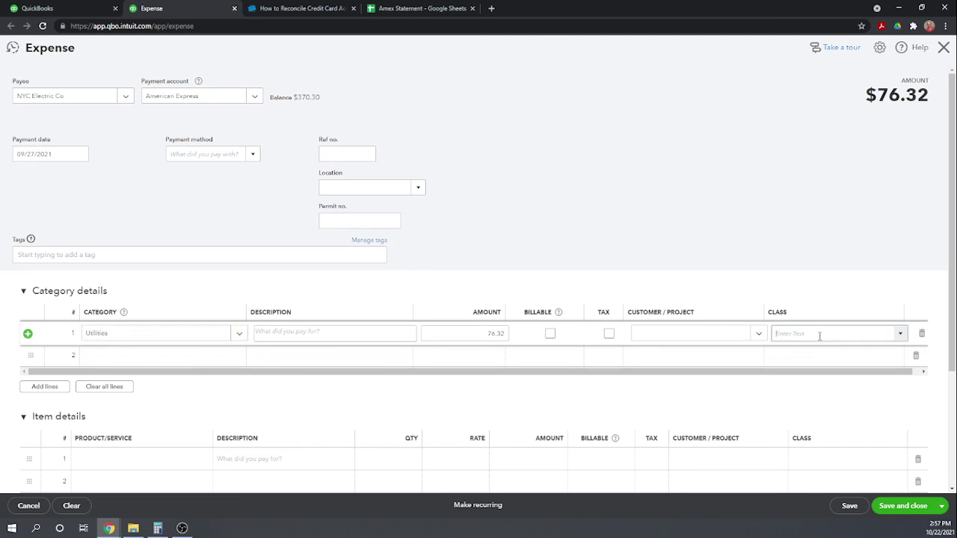
left_click(901, 338)
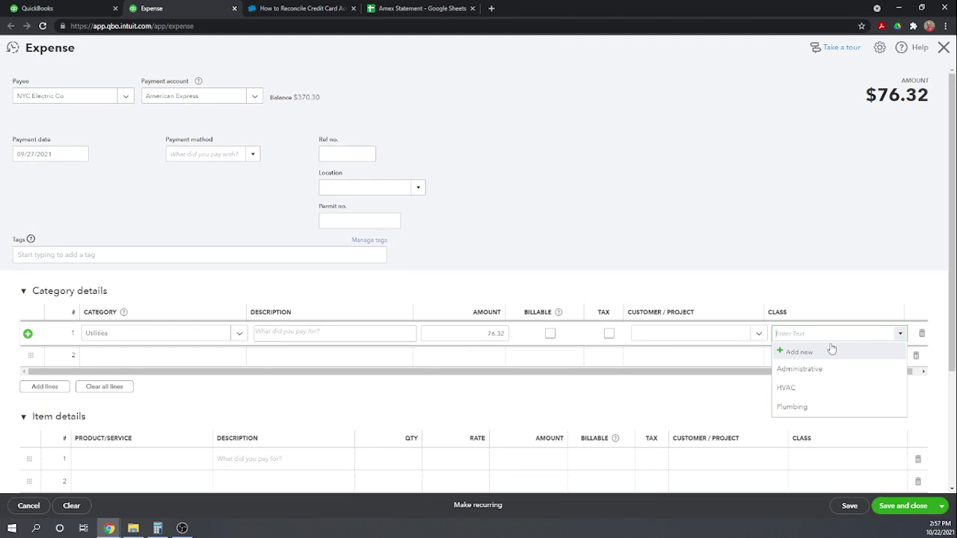
left_click(813, 368)
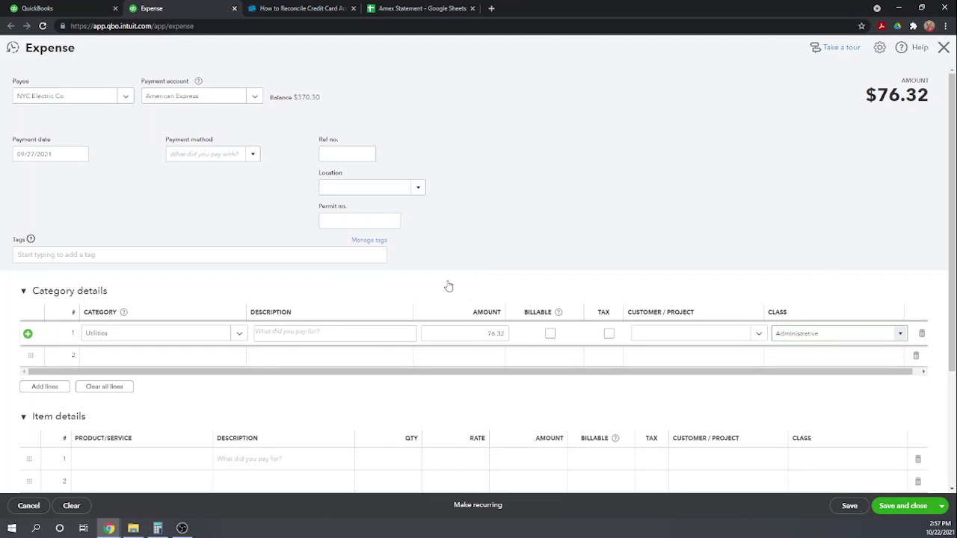
left_click(905, 508)
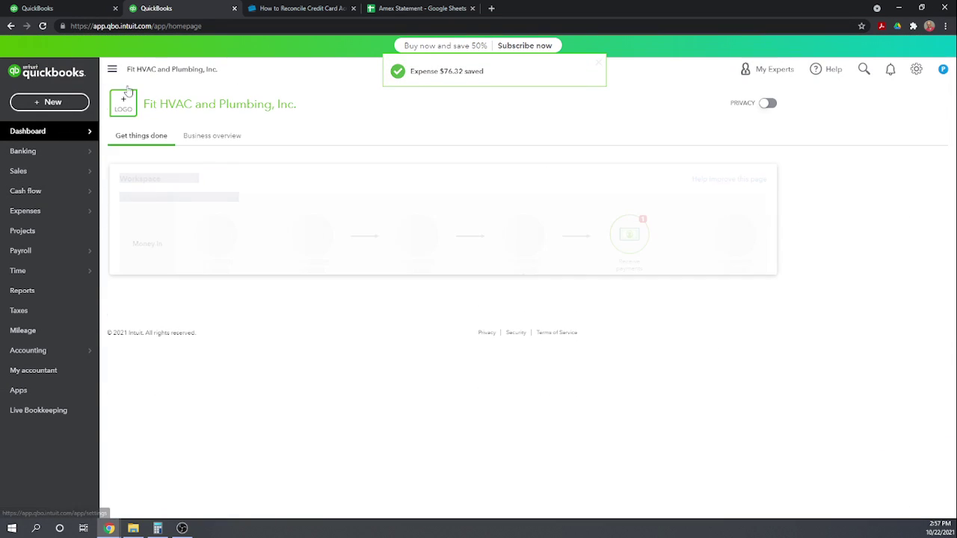
Reload the American Express reconciliation, mark the 76.32 NYC Electric Co expense cleared and dismiss the tip about more review space
left_click(55, 8)
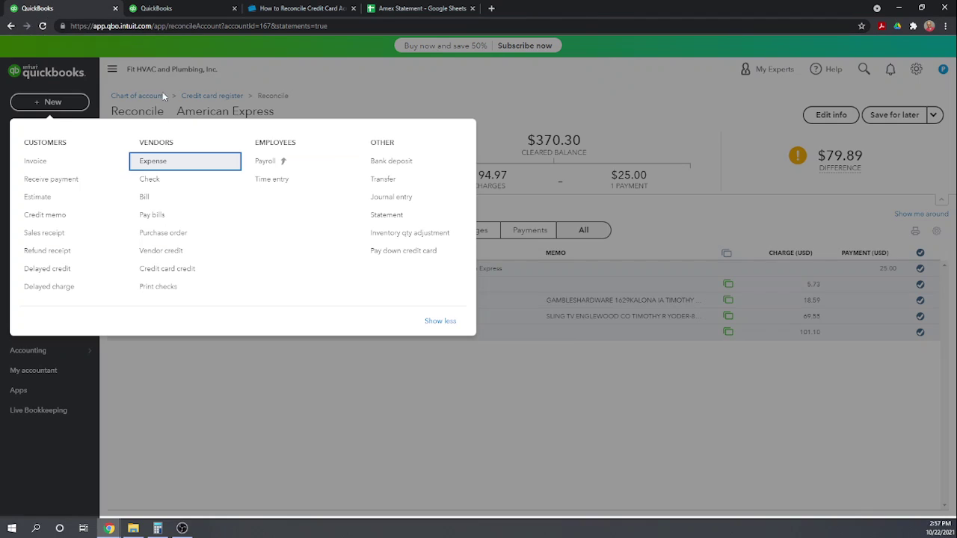
left_click(463, 78)
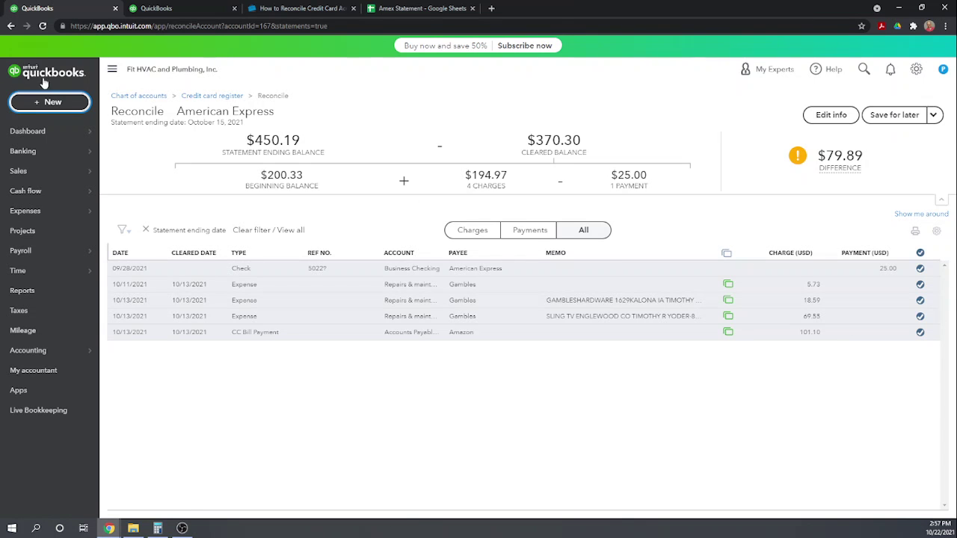
left_click(42, 26)
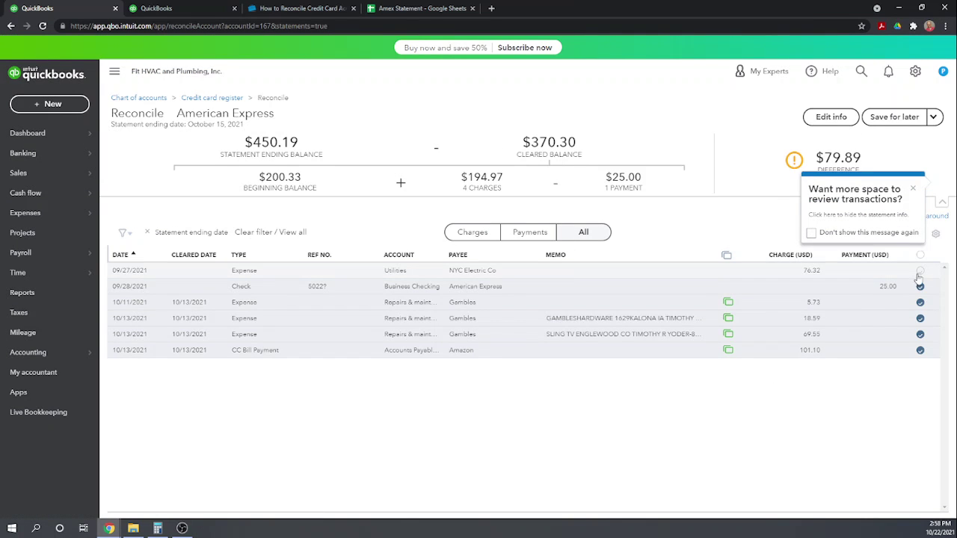
left_click(920, 272)
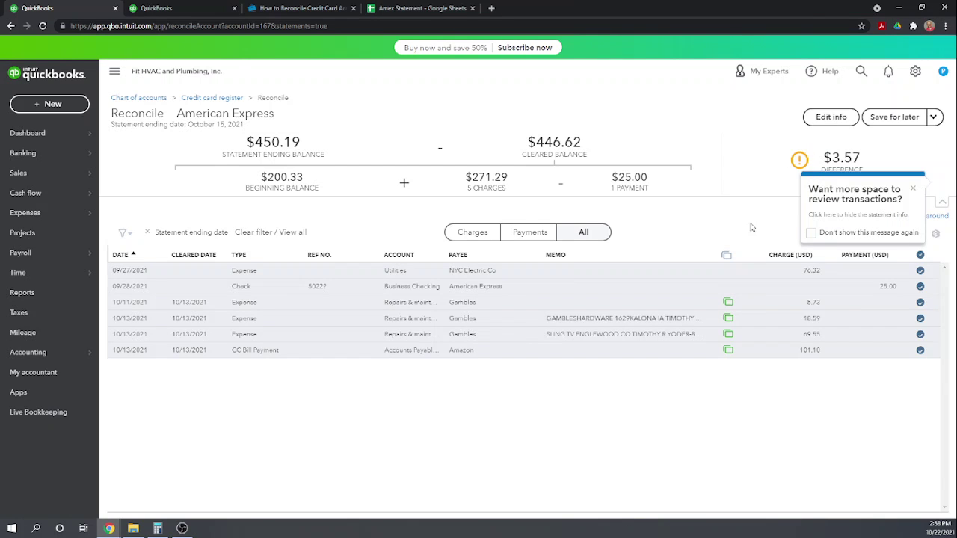
left_click(914, 190)
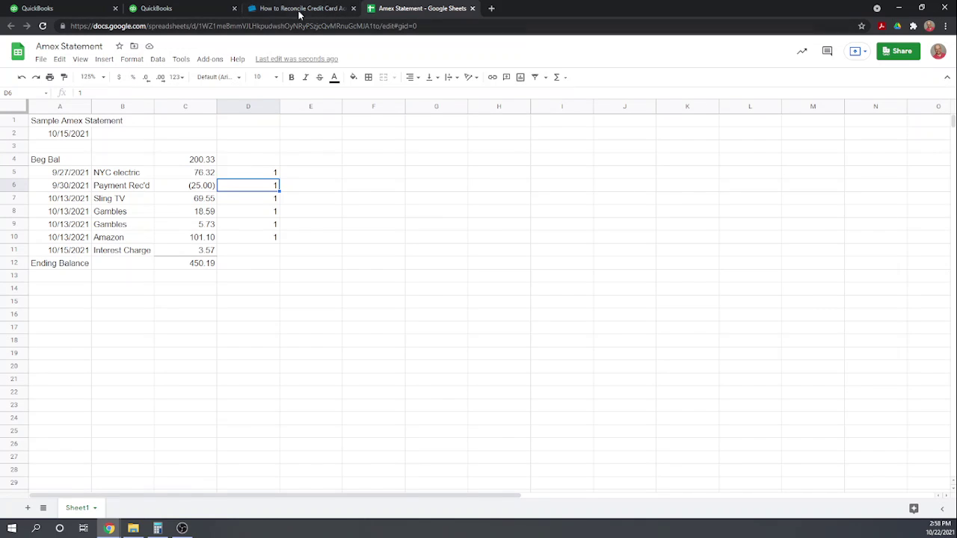
Return to QuickBooks and start a new expense with American Express as the payee
left_click(185, 10)
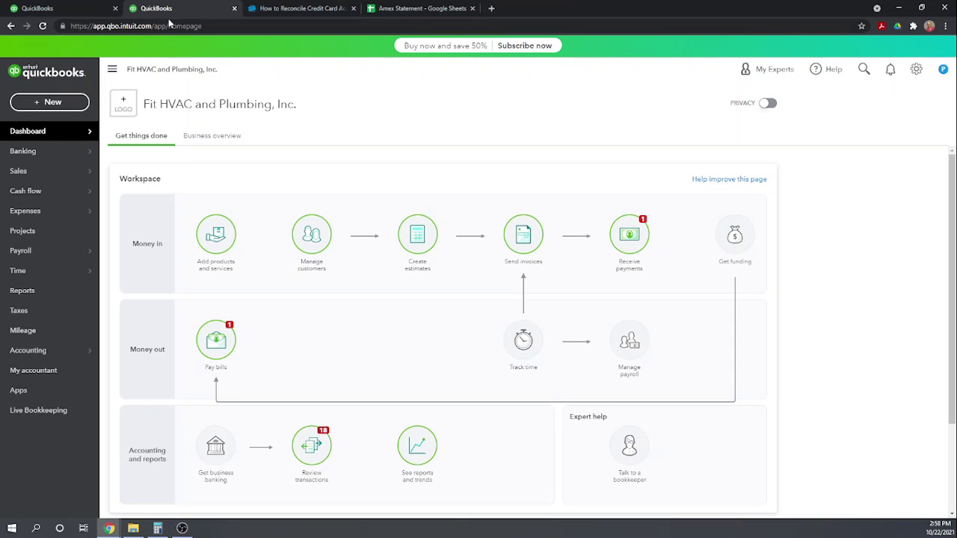
left_click(49, 103)
left_click(152, 162)
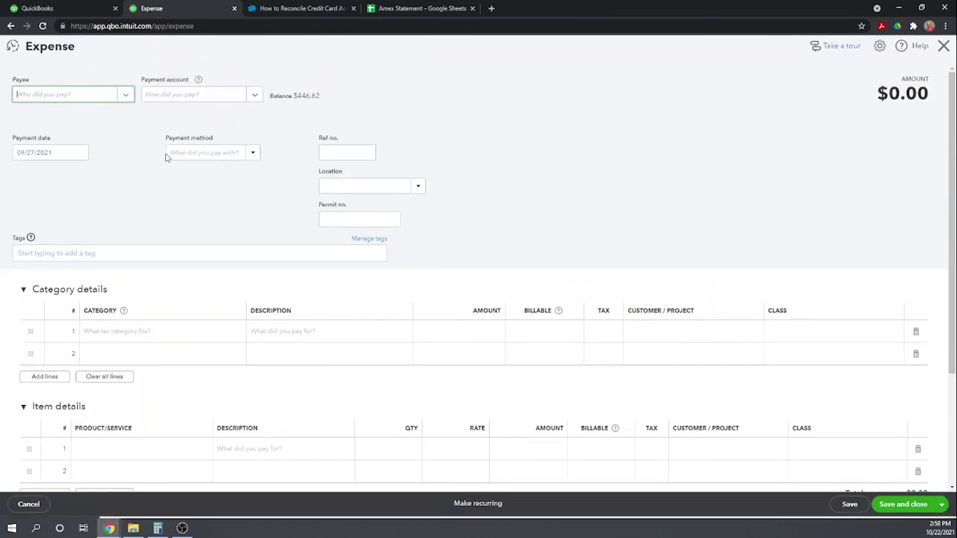
left_click(75, 98)
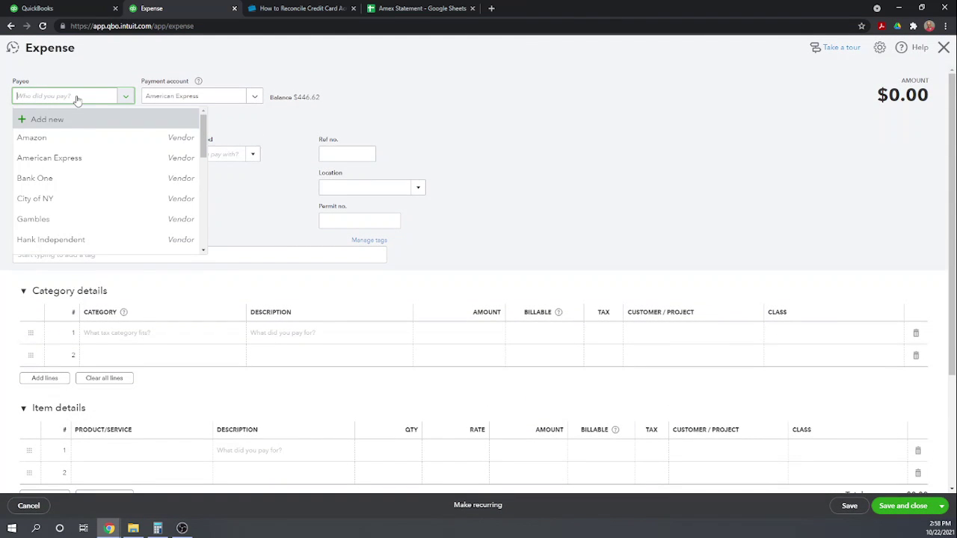
type("Amer")
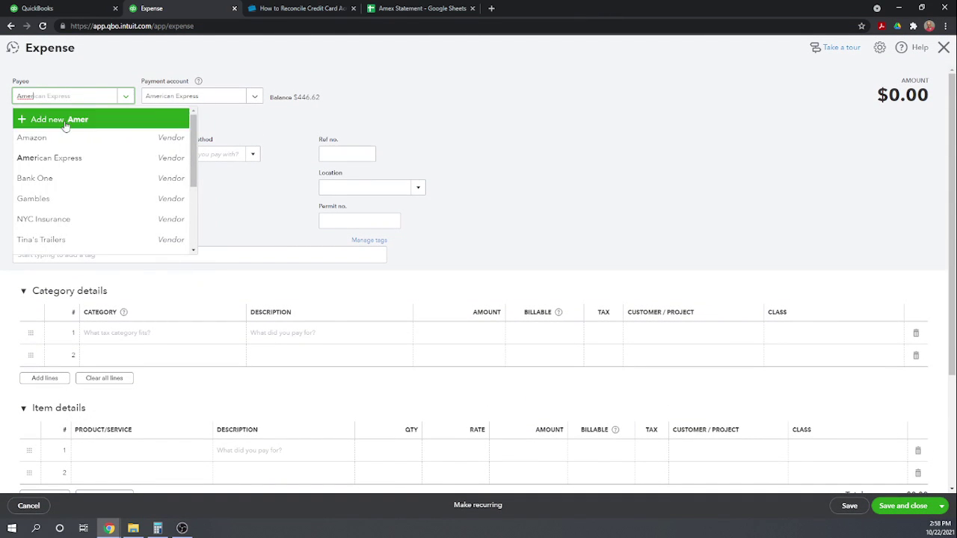
key("Return")
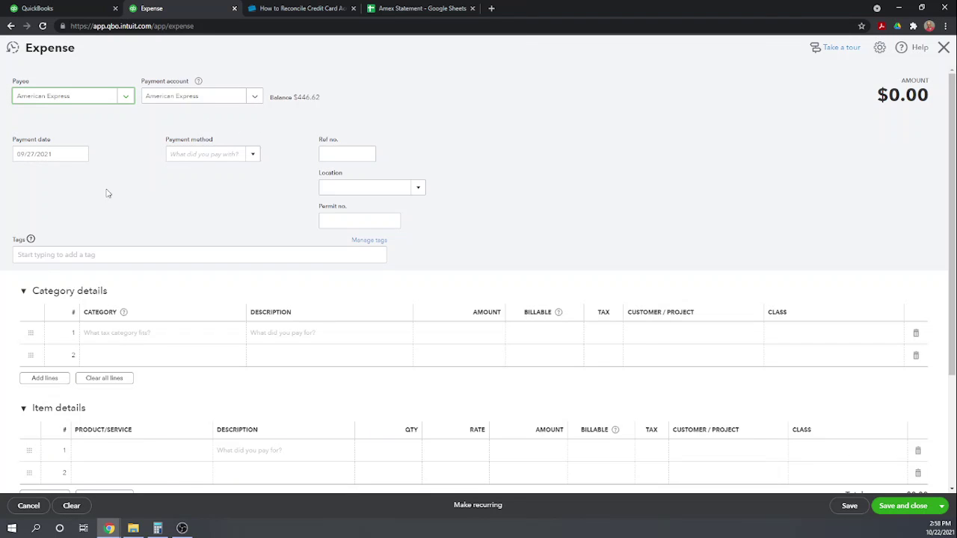
Set the American Express expense's payment date to 10/15/2021
left_click_drag(64, 153, 1, 146)
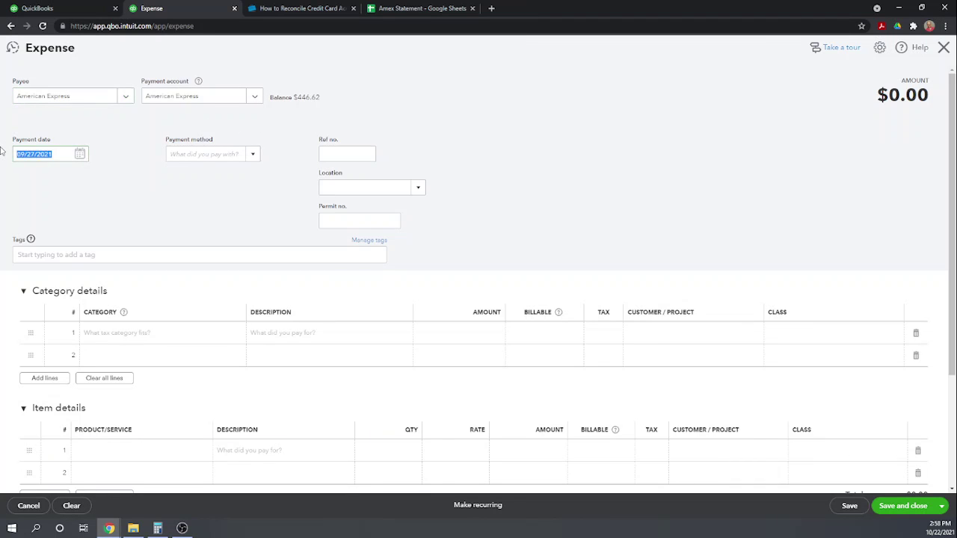
type("10/15/20")
key("Tab")
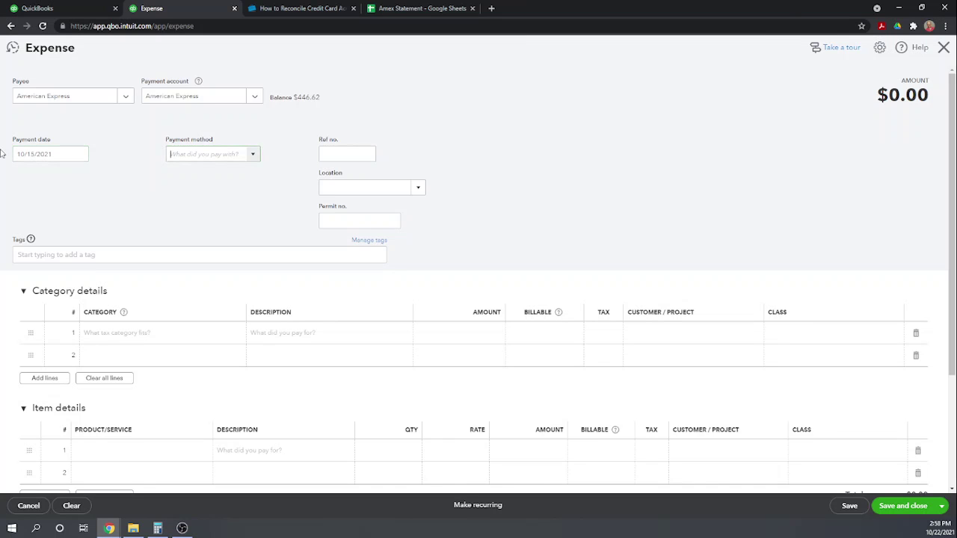
Assign the first category line to Interest paid, check the interest charge on the Amex Statement sheet and enter 3.57 as the amount
left_click(98, 337)
type("int")
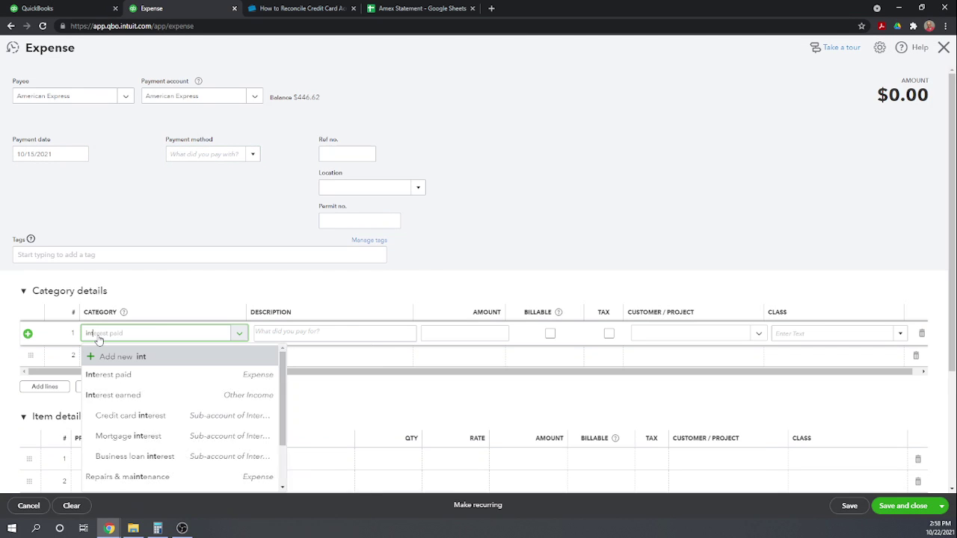
left_click(109, 380)
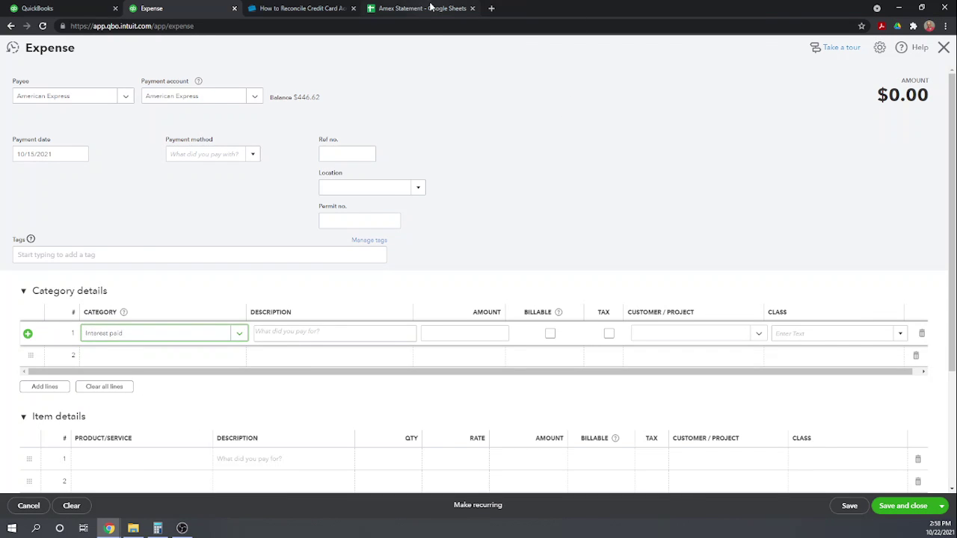
left_click(392, 9)
left_click(196, 9)
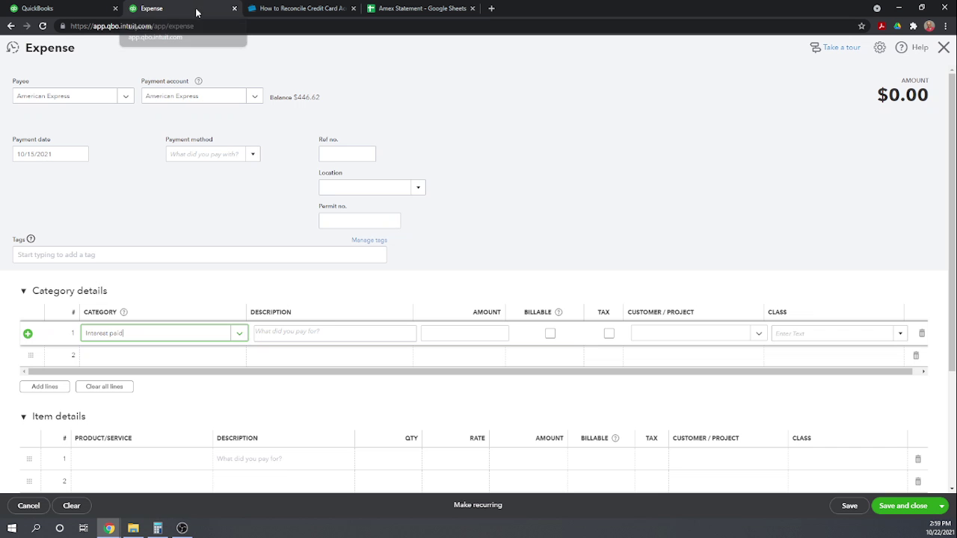
left_click(488, 331)
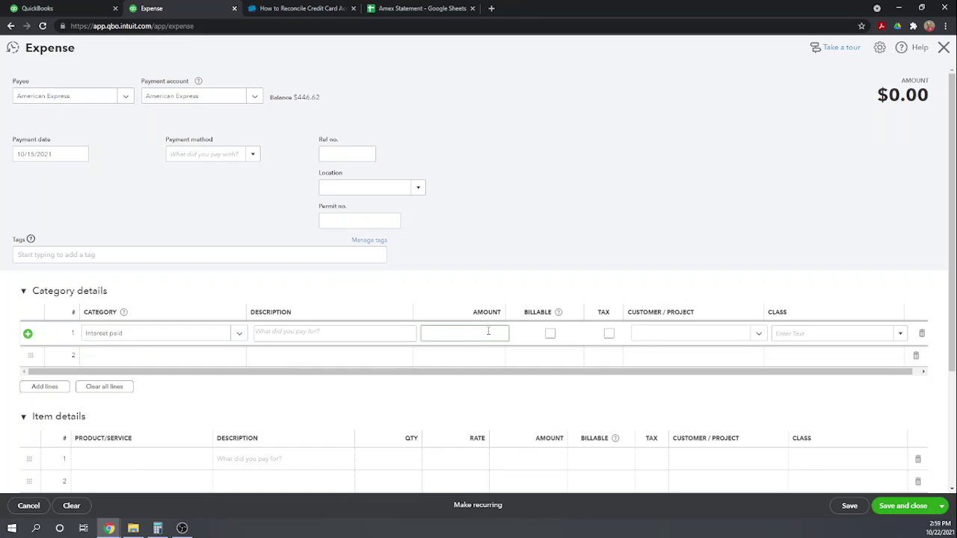
type("3.57")
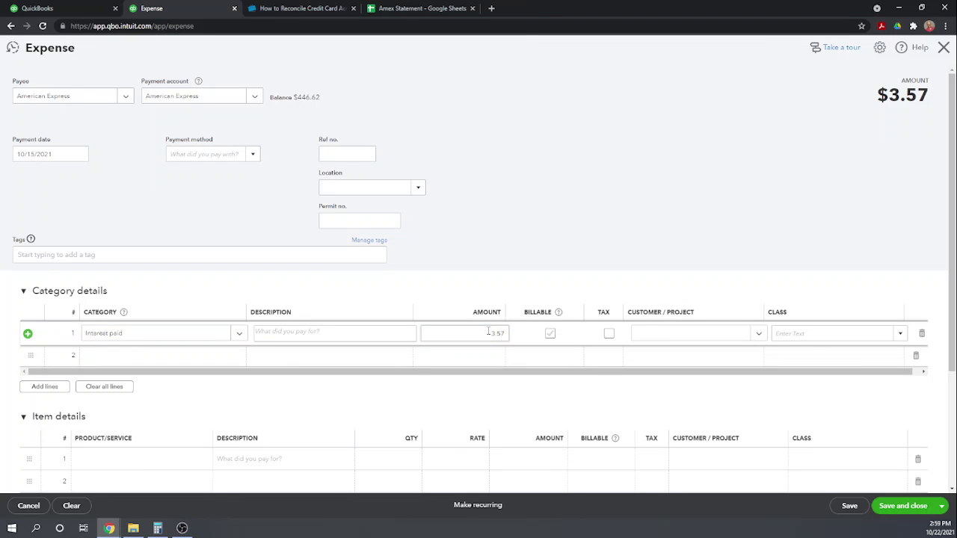
Assign the Administrative class to the Interest paid line, then save and close the expense
left_click(645, 384)
left_click(844, 329)
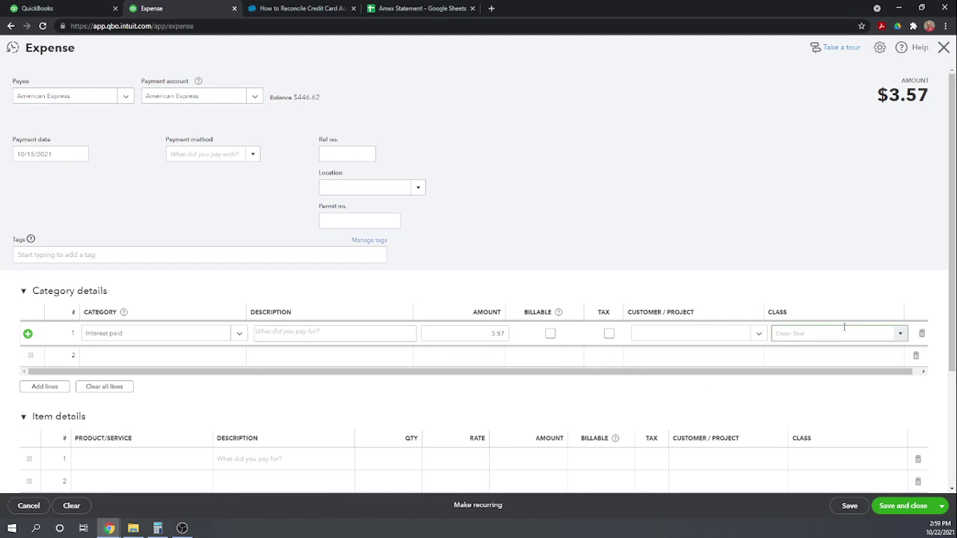
type("admin")
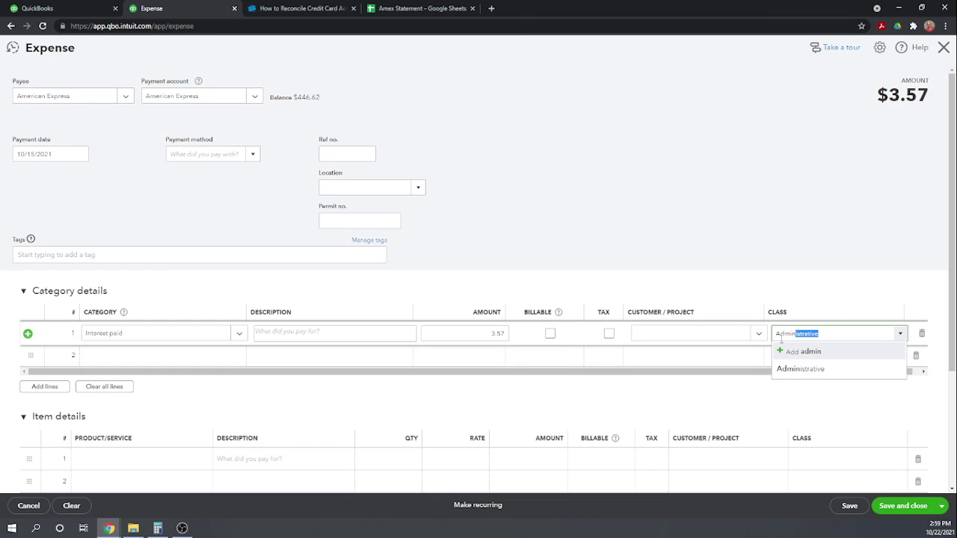
left_click(789, 369)
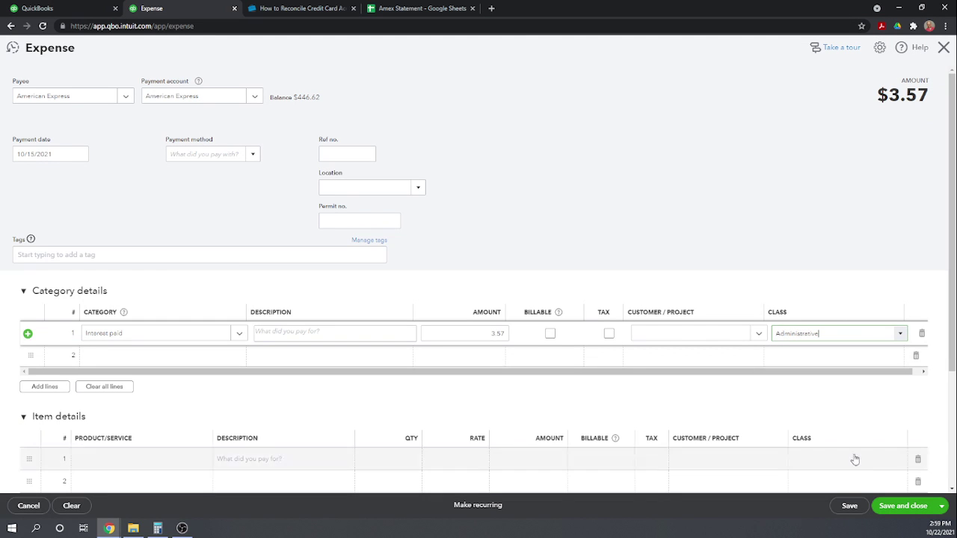
left_click(896, 506)
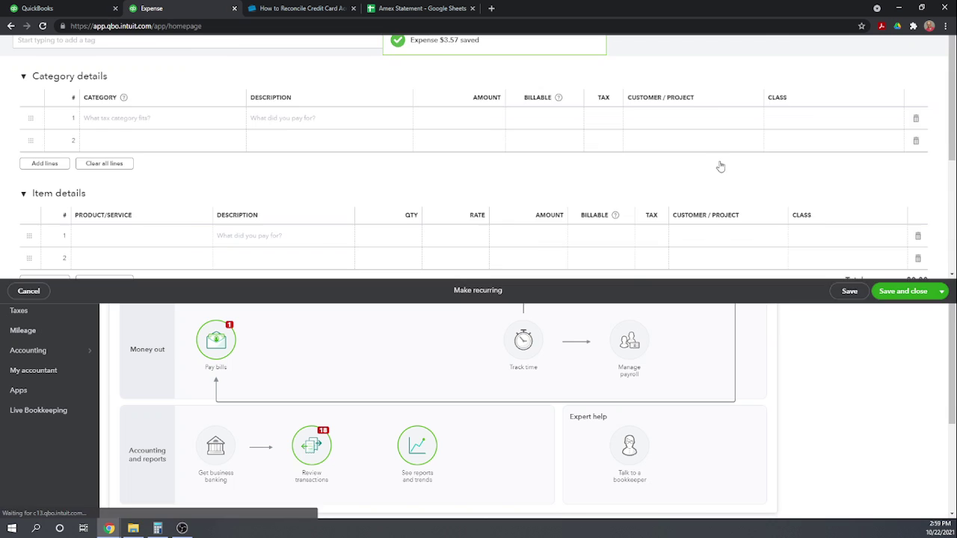
Reload the American Express reconciliation, dismiss the tip about more review space and mark the 3.57 interest expense cleared
left_click(49, 14)
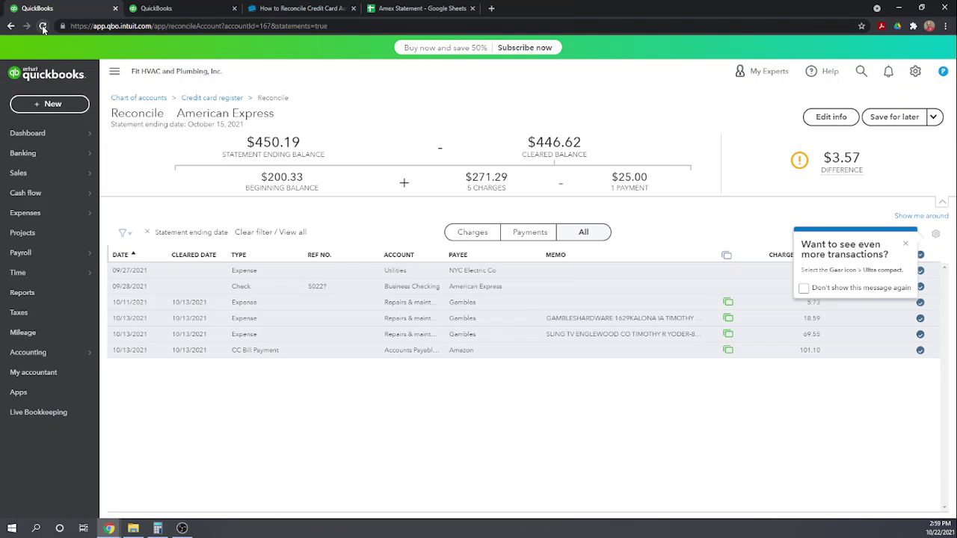
left_click(44, 26)
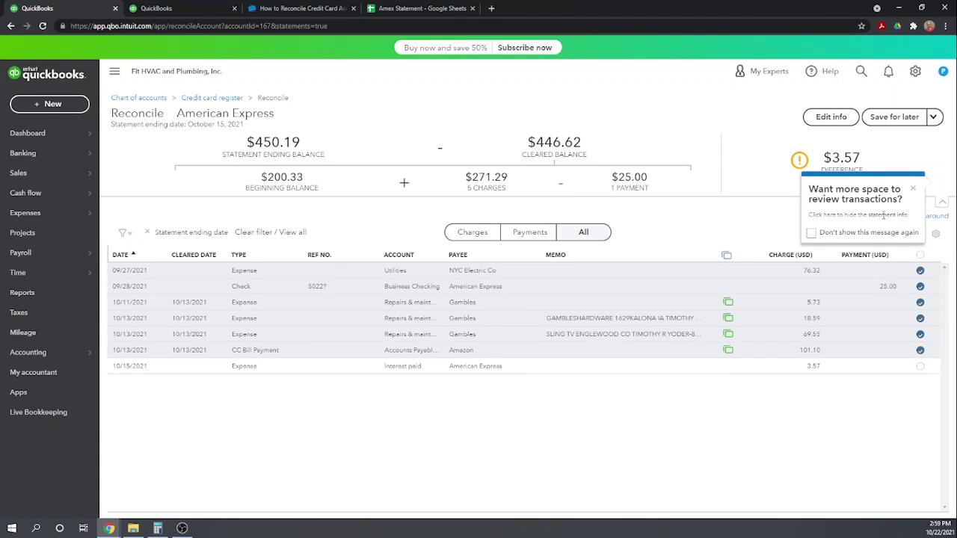
left_click(913, 187)
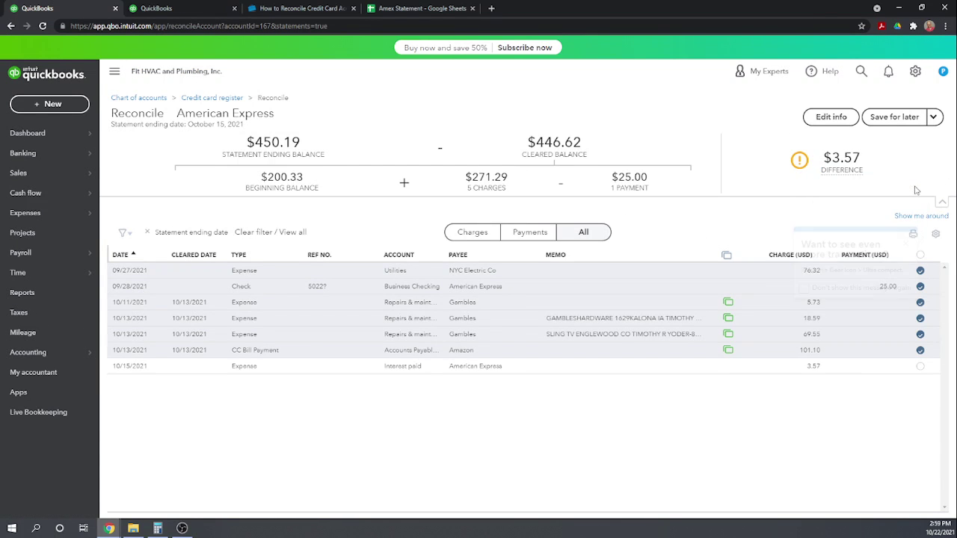
left_click(921, 367)
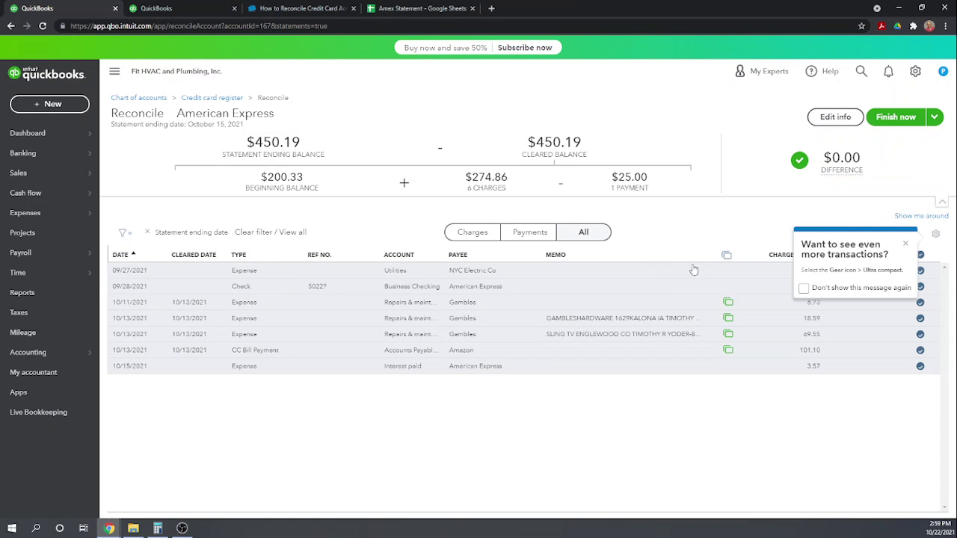
Finish the American Express reconciliation and close the bill payment options without choosing one
left_click(898, 120)
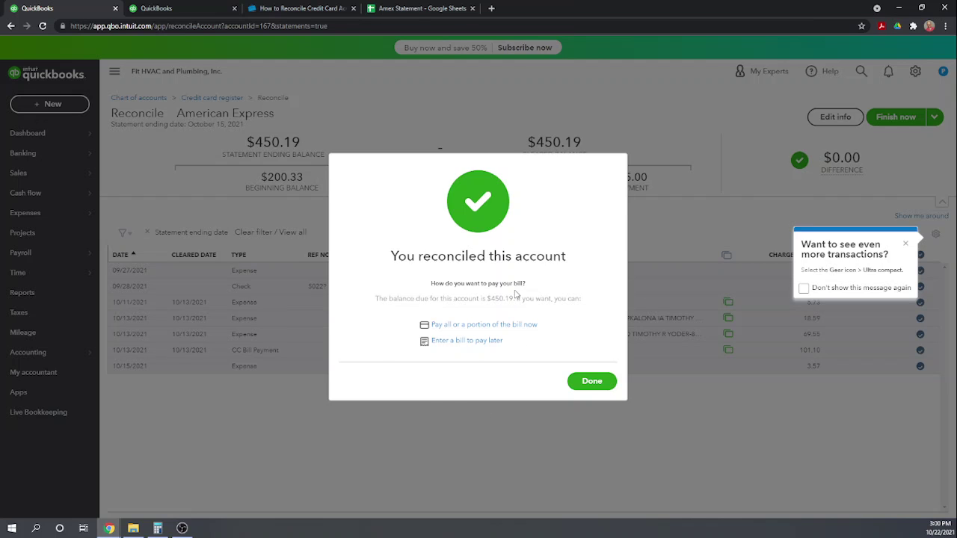
left_click(593, 382)
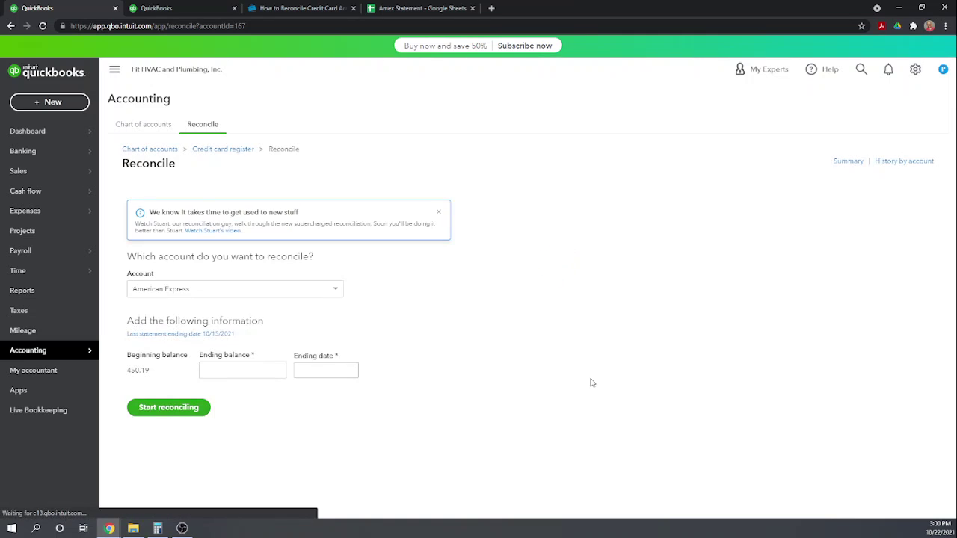